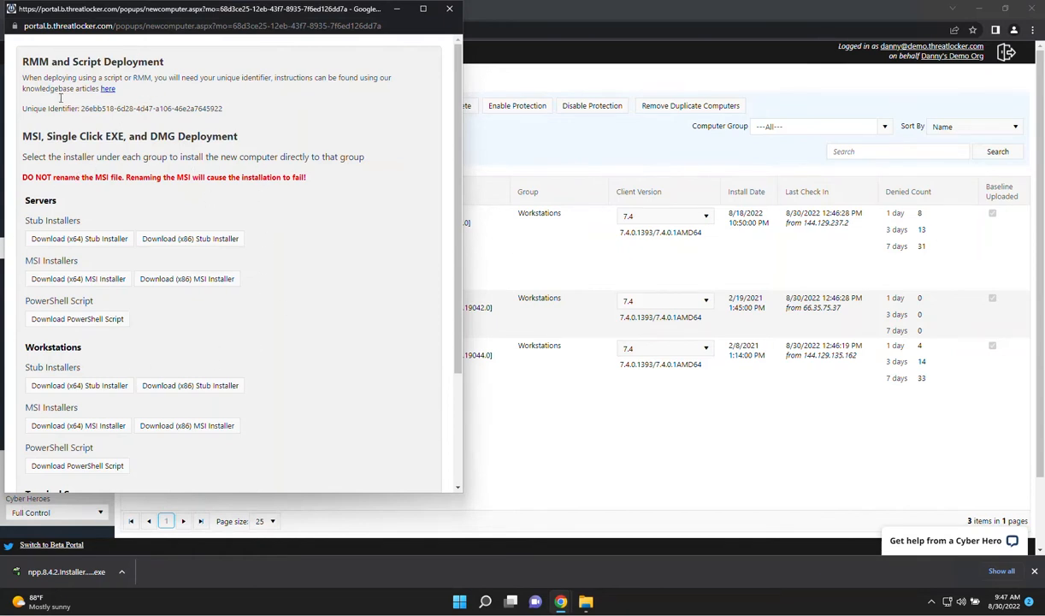
Close the installer download window, list the application policies applied to the Workstations group, and open the Unified Audit
{"action": "left_click", "coordinate": [451, 10]}
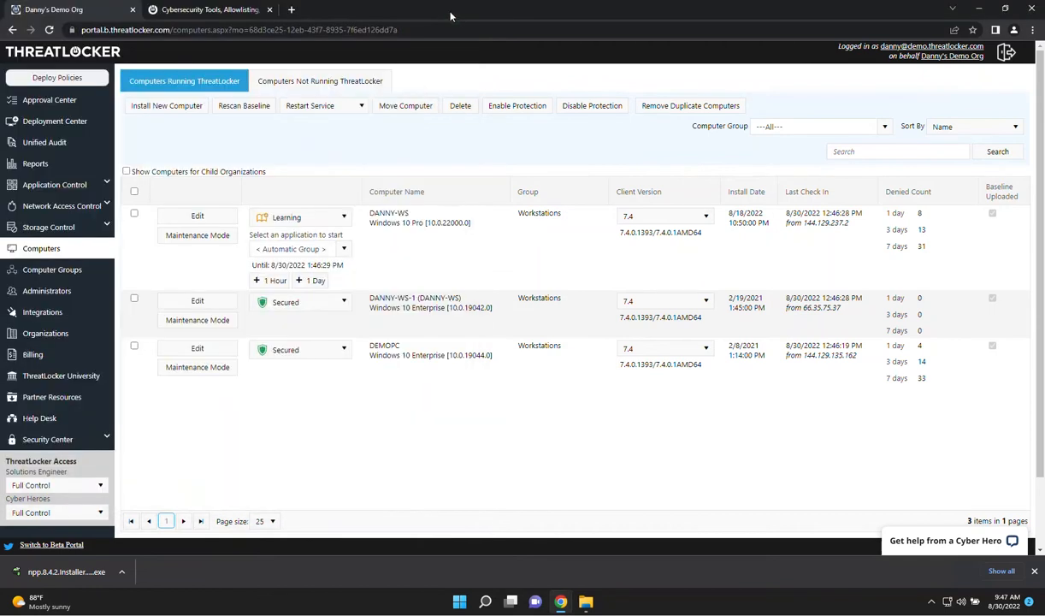
{"action": "left_click", "coordinate": [68, 185]}
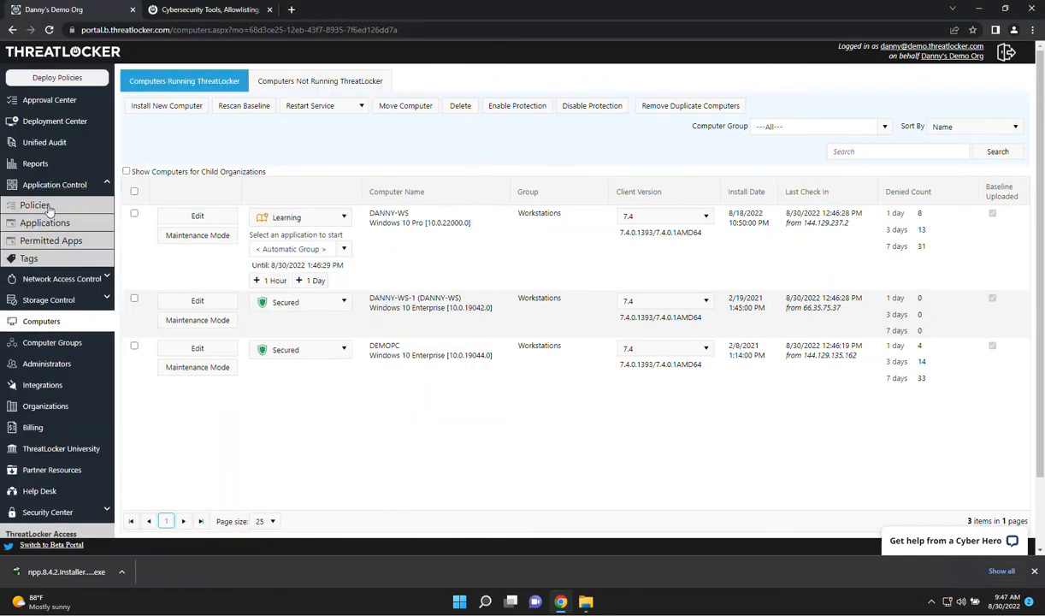
{"action": "left_click", "coordinate": [47, 205]}
{"action": "left_click", "coordinate": [941, 106]}
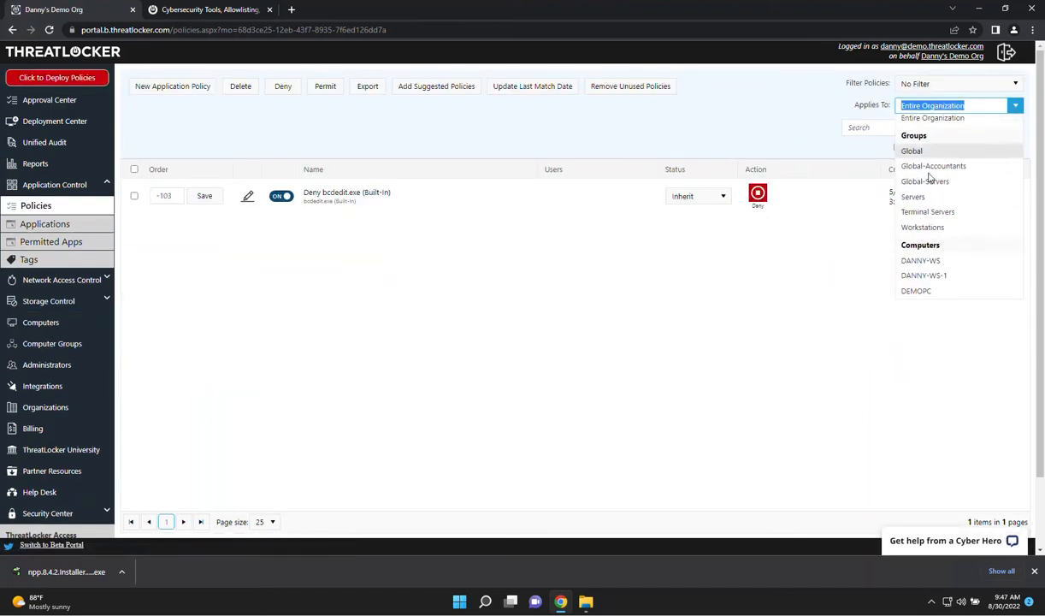
{"action": "left_click", "coordinate": [922, 232]}
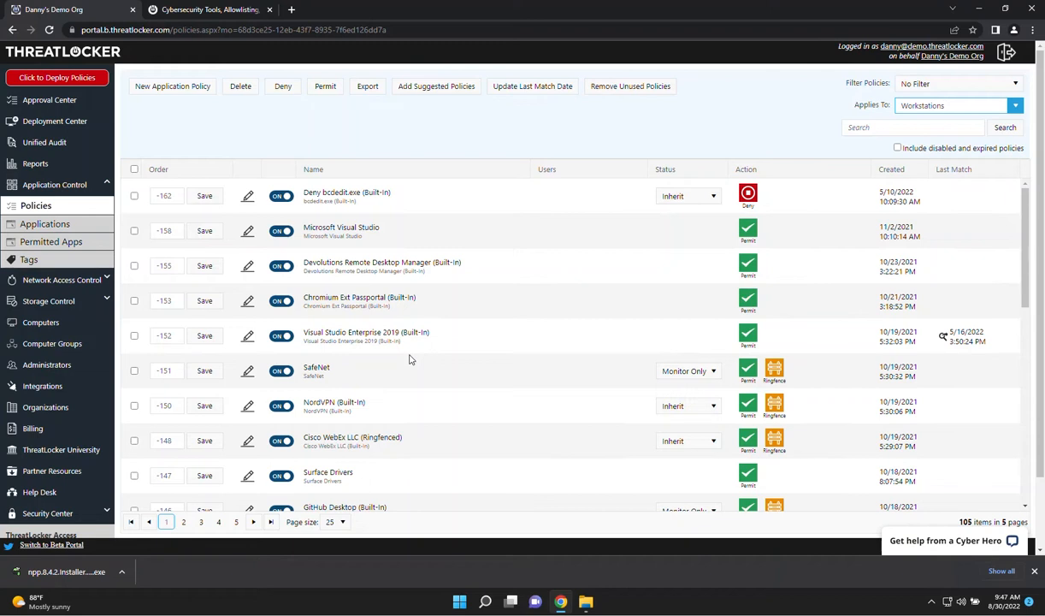
{"action": "left_click", "coordinate": [47, 147]}
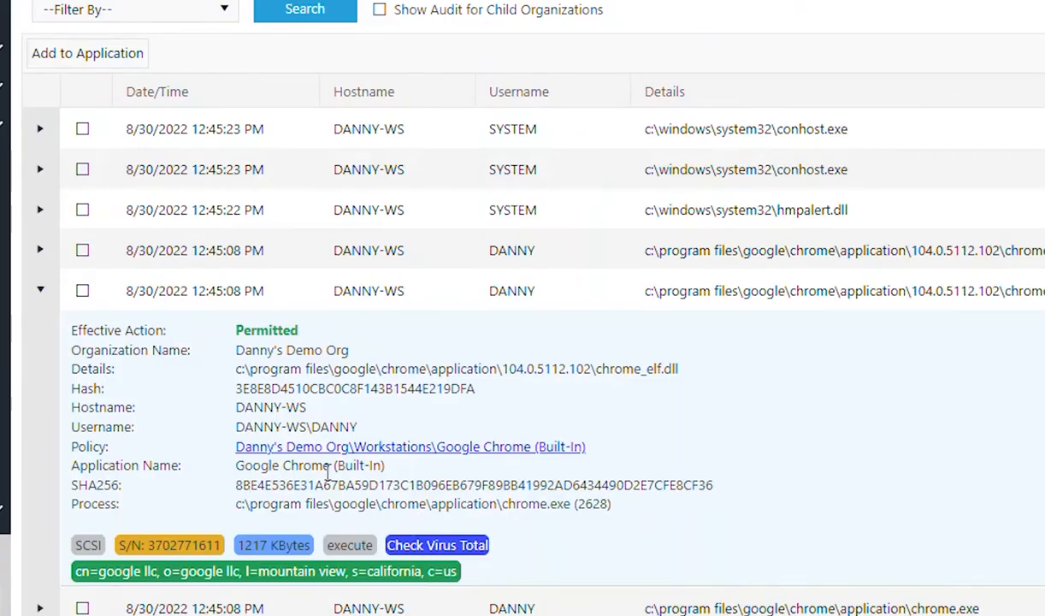
Change the action of the NordVPN (Built-In) application policy in the Workstations group to Deny
{"action": "left_click", "coordinate": [55, 185]}
{"action": "left_click", "coordinate": [31, 205]}
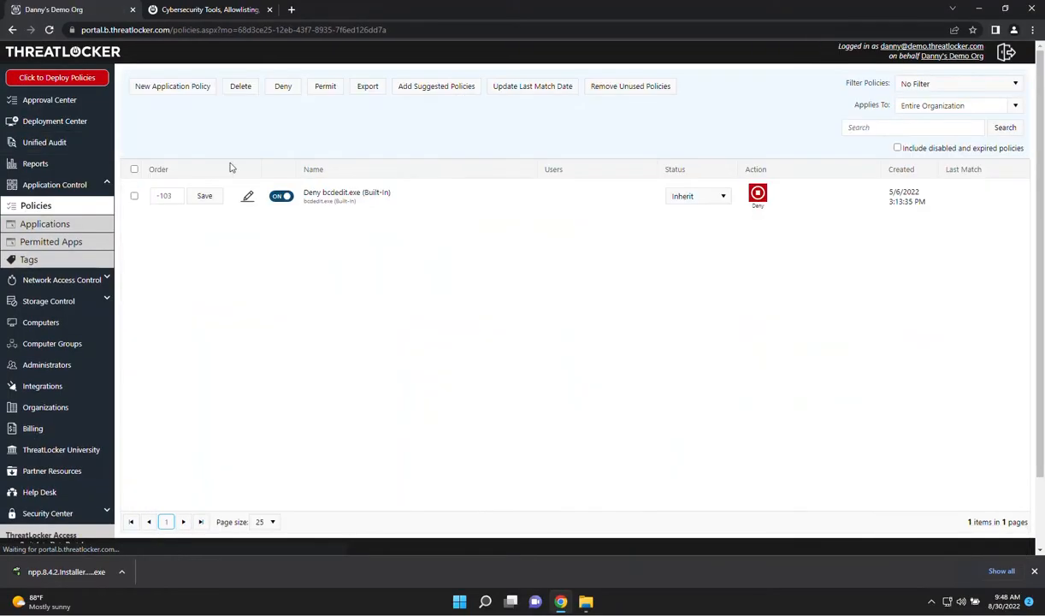
{"action": "left_click", "coordinate": [913, 105]}
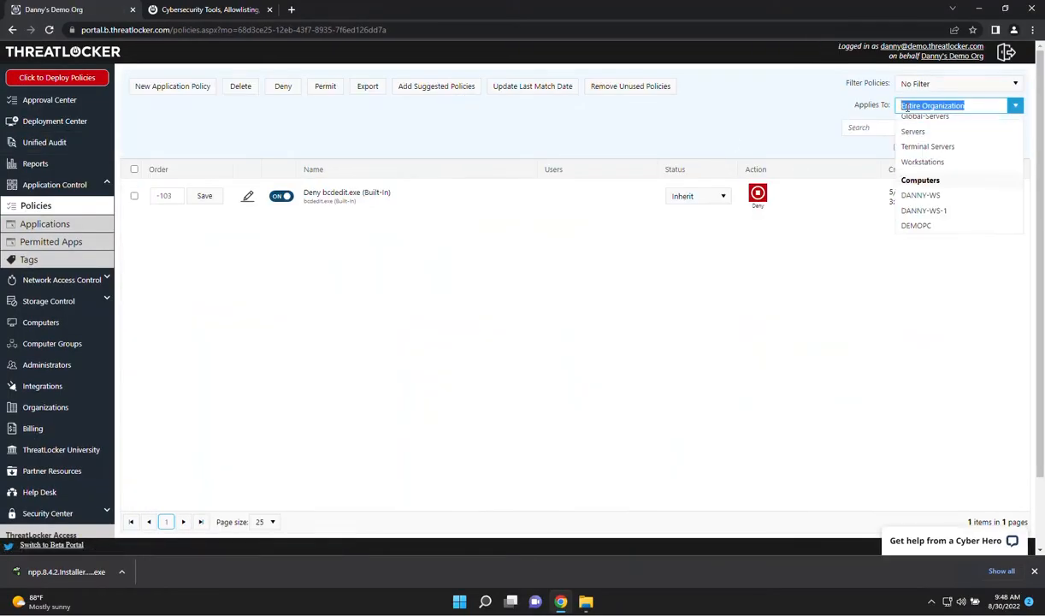
{"action": "left_click", "coordinate": [909, 233]}
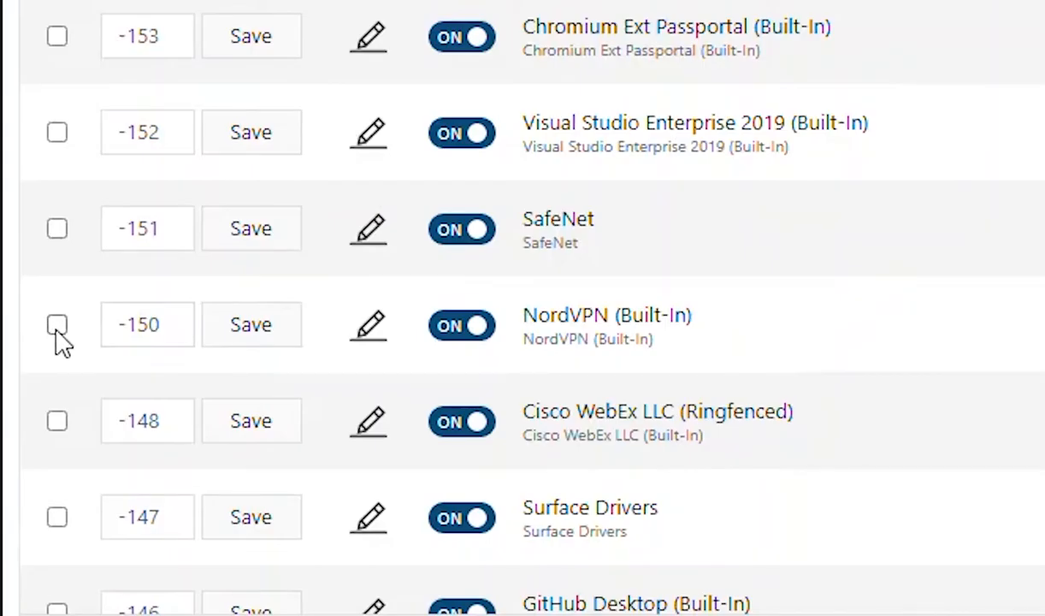
{"action": "left_click", "coordinate": [133, 406]}
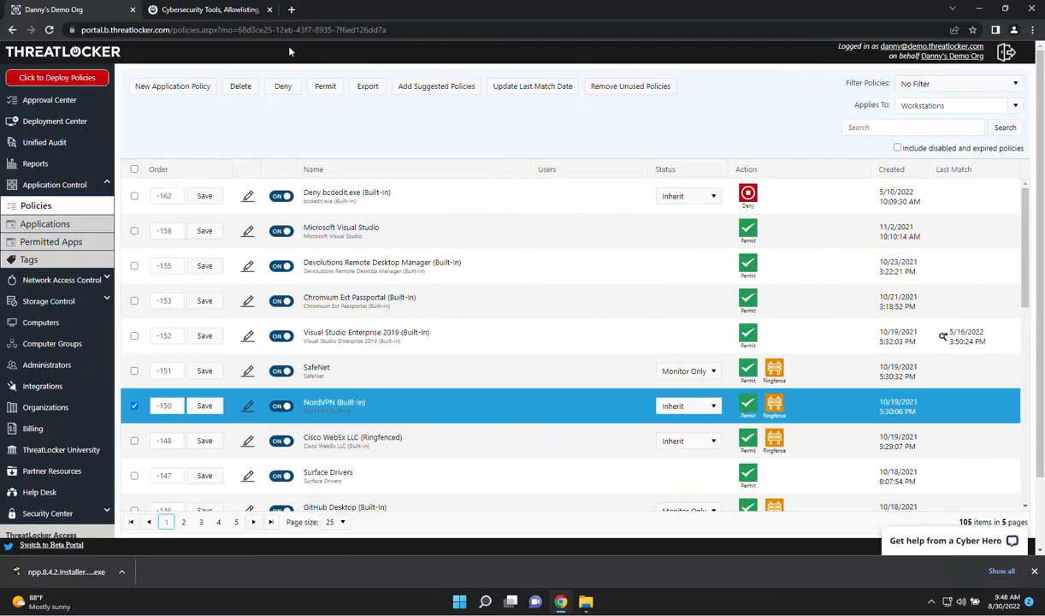
{"action": "left_click", "coordinate": [492, 142]}
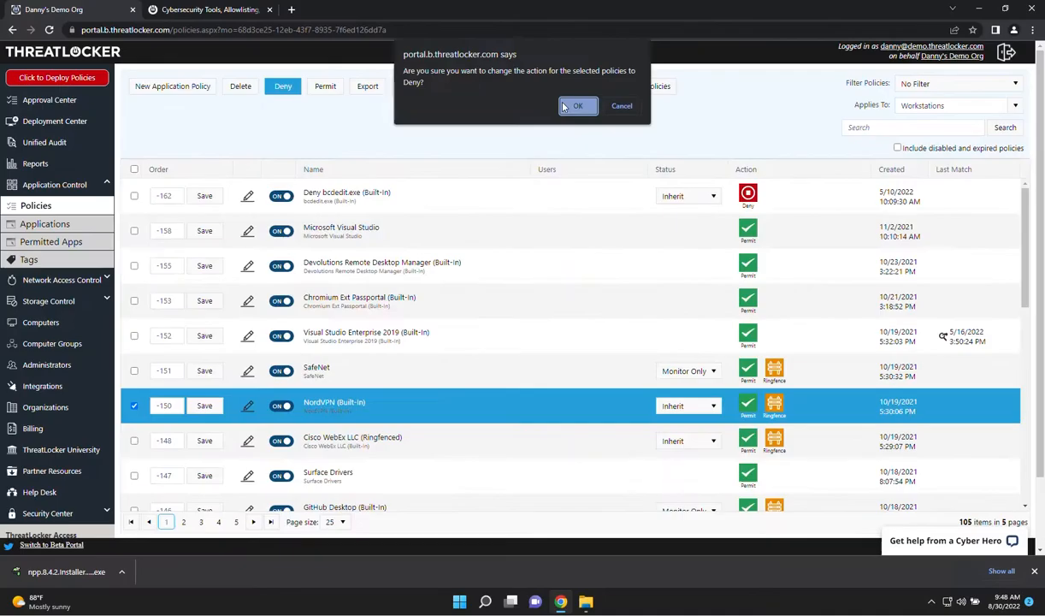
{"action": "left_click", "coordinate": [799, 159]}
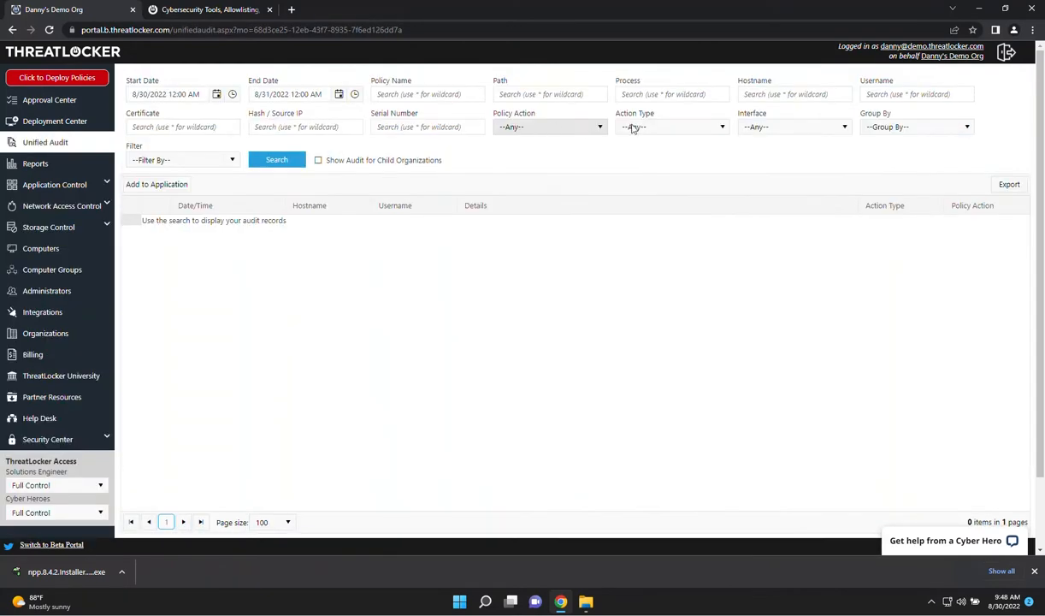
Search the Unified Audit for records with the Execute action type
{"action": "left_click", "coordinate": [663, 126]}
{"action": "left_click", "coordinate": [647, 166]}
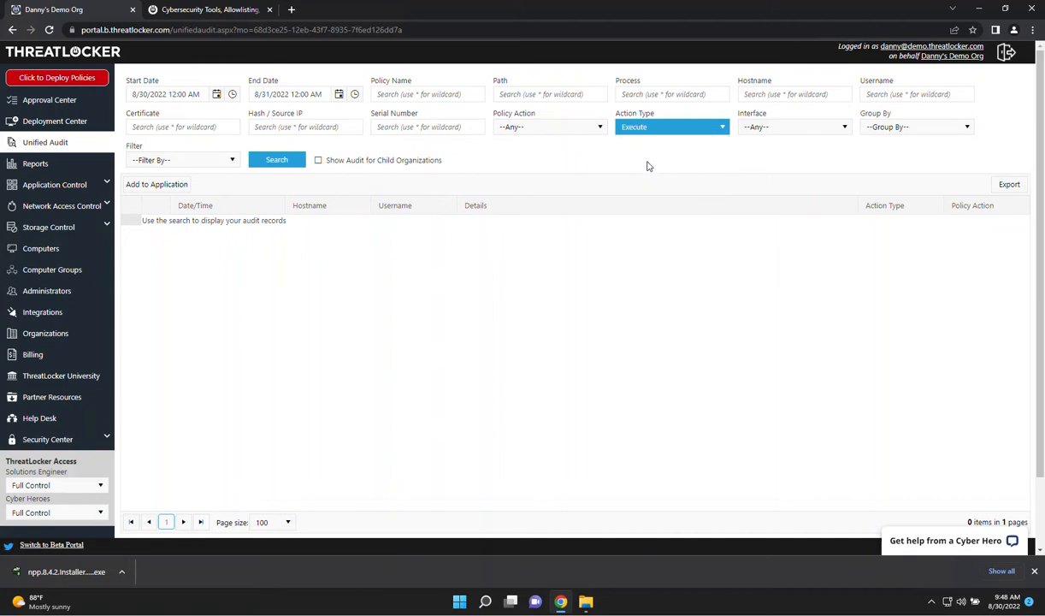
{"action": "left_click", "coordinate": [261, 159]}
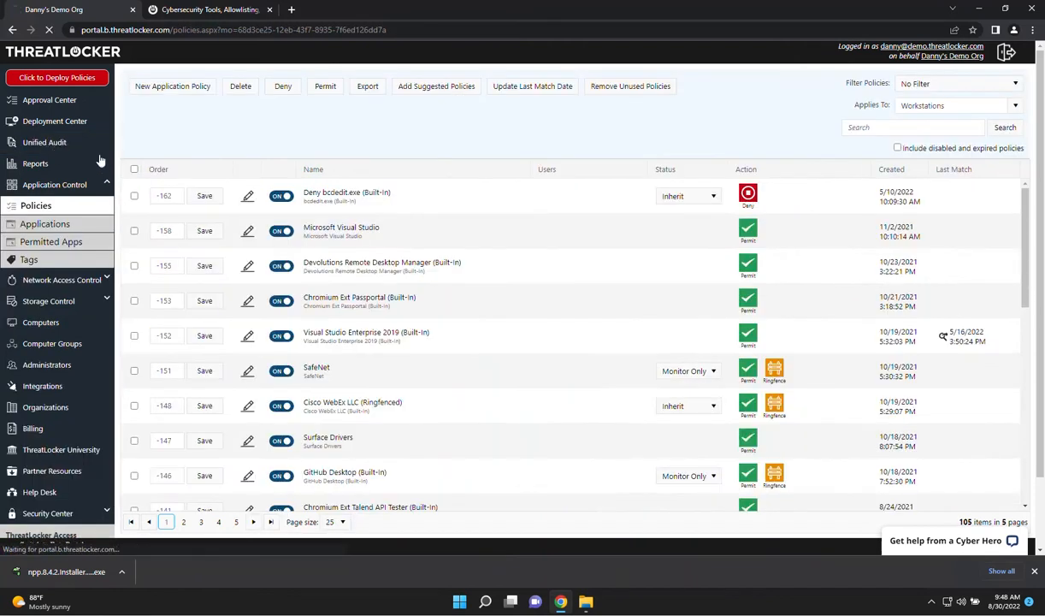
Reset the Unified Audit filters and search for records with the policy action Any Deny
{"action": "left_click", "coordinate": [45, 142]}
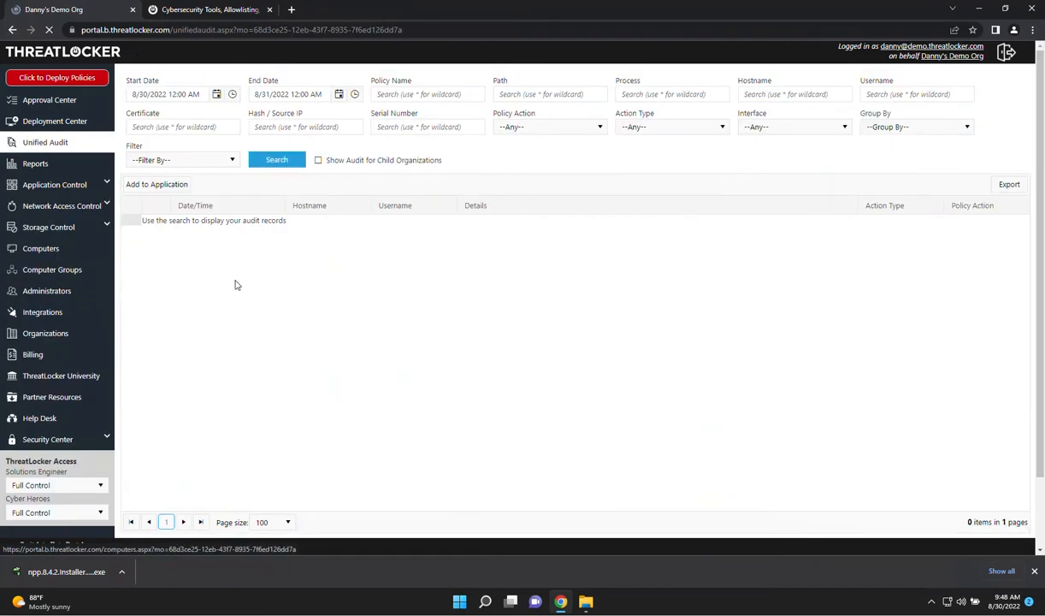
{"action": "left_click", "coordinate": [552, 126]}
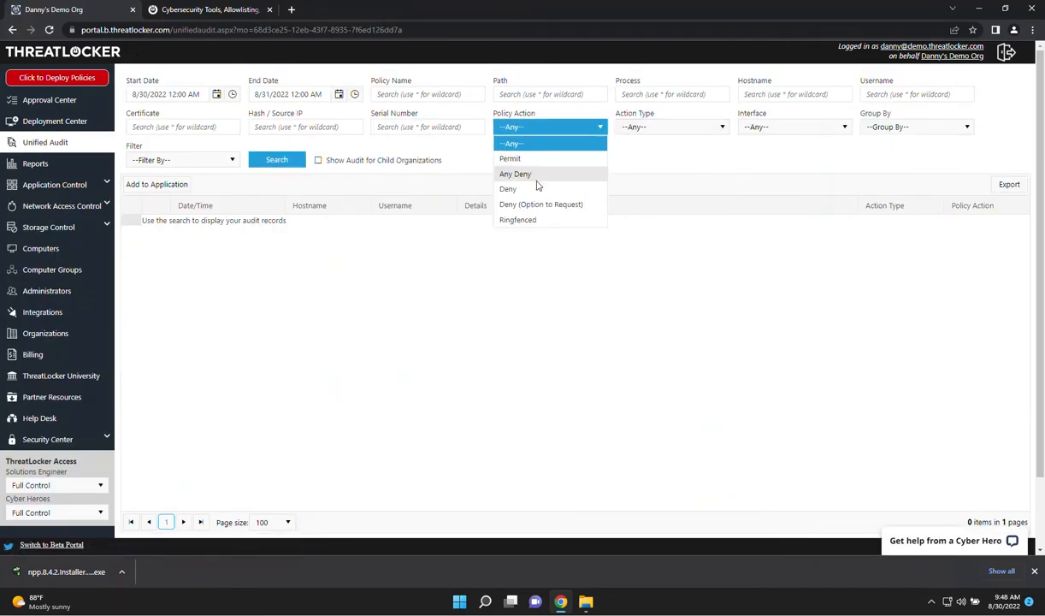
{"action": "left_click", "coordinate": [516, 175]}
{"action": "left_click", "coordinate": [257, 160]}
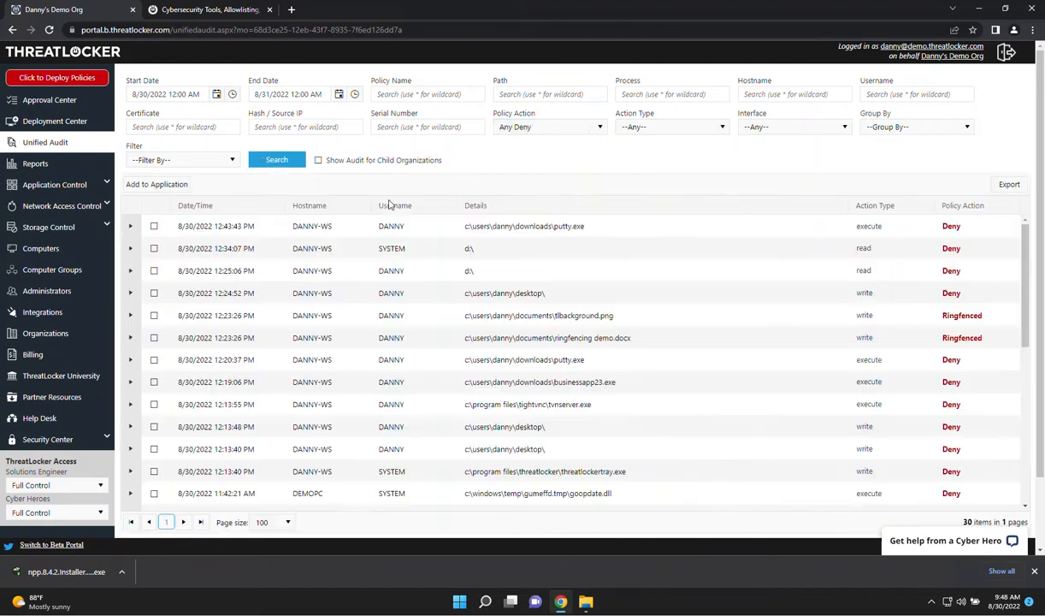
Switch the computer DANNY-WS to Secured mode and deploy the policies to the client computers
{"action": "left_click", "coordinate": [38, 248]}
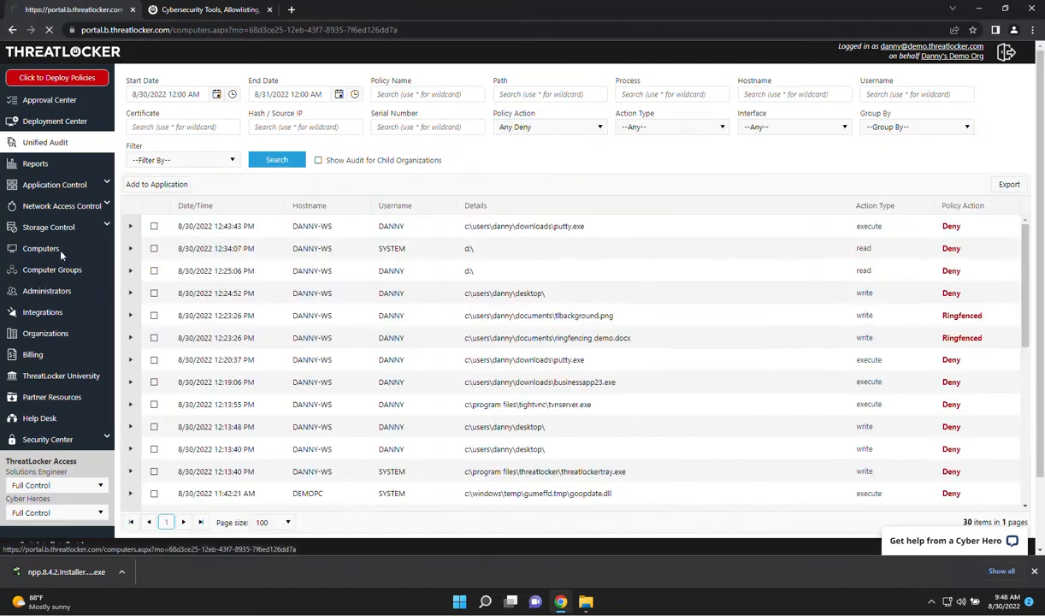
{"action": "left_click", "coordinate": [341, 217]}
{"action": "left_click", "coordinate": [301, 237]}
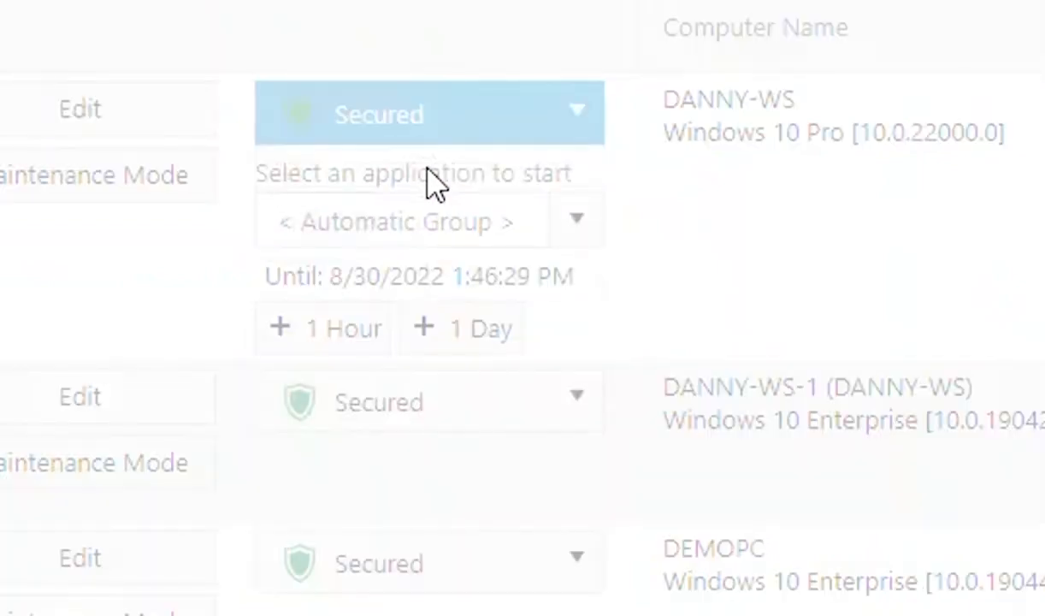
{"action": "left_click", "coordinate": [60, 78]}
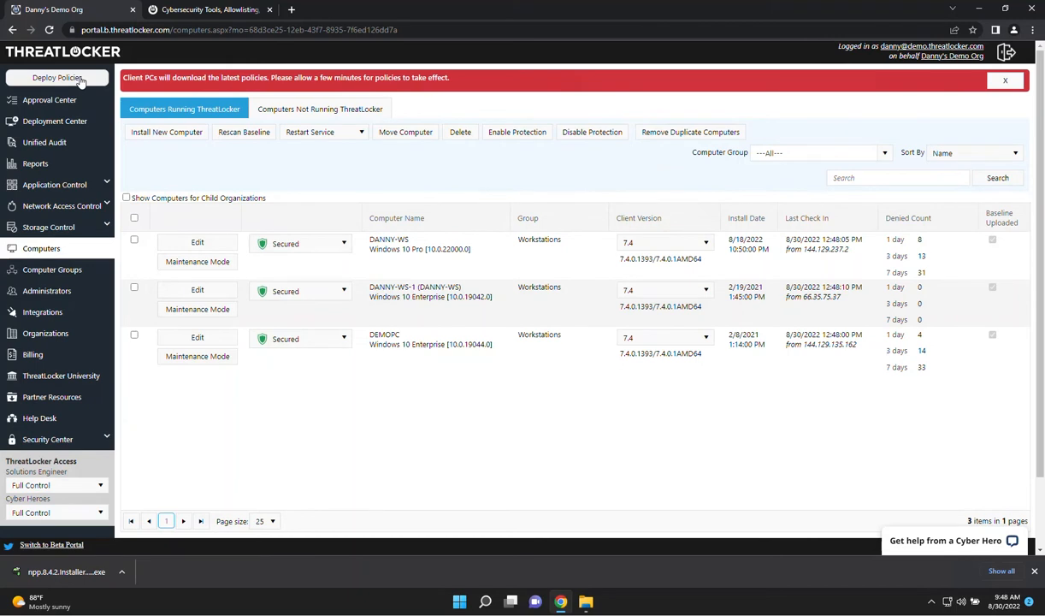
Run businessapp23 from the Downloads folder in File Explorer and send an access request for it with the file attached
{"action": "left_click", "coordinate": [586, 601]}
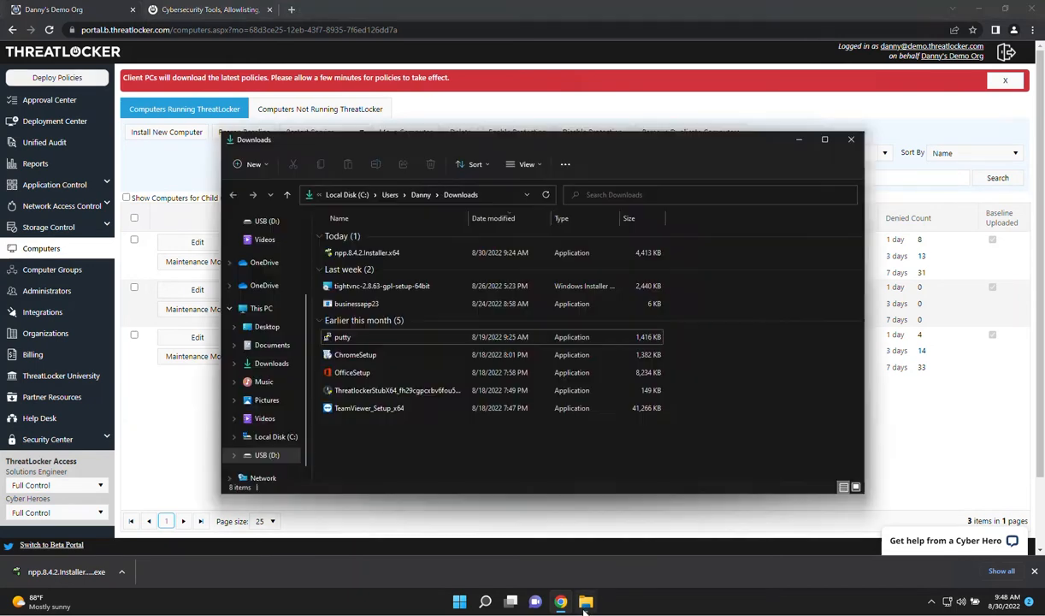
{"action": "double_click", "coordinate": [374, 304]}
{"action": "left_click", "coordinate": [651, 300]}
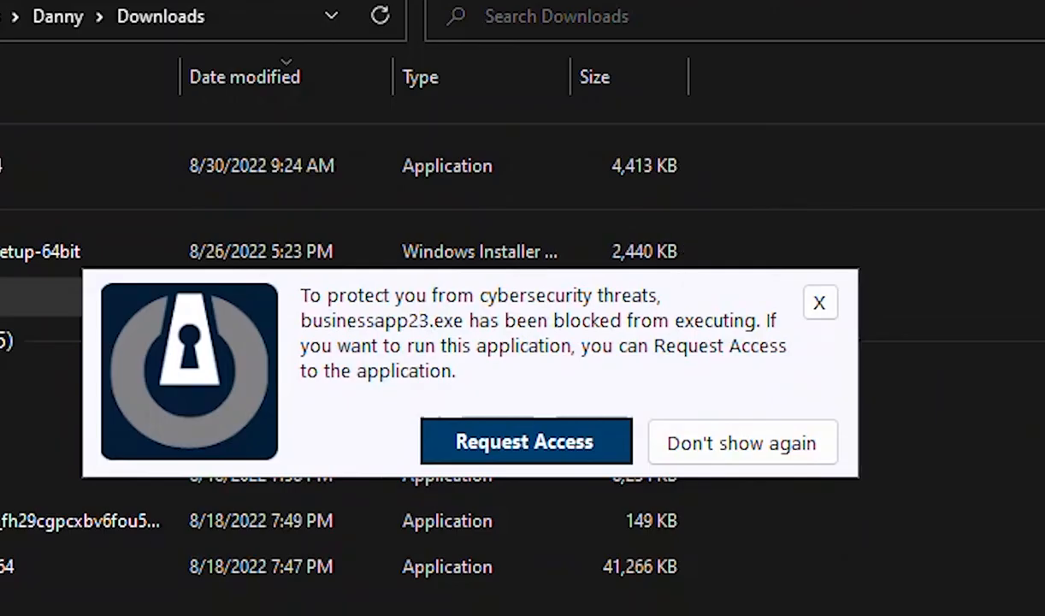
{"action": "left_click", "coordinate": [492, 446]}
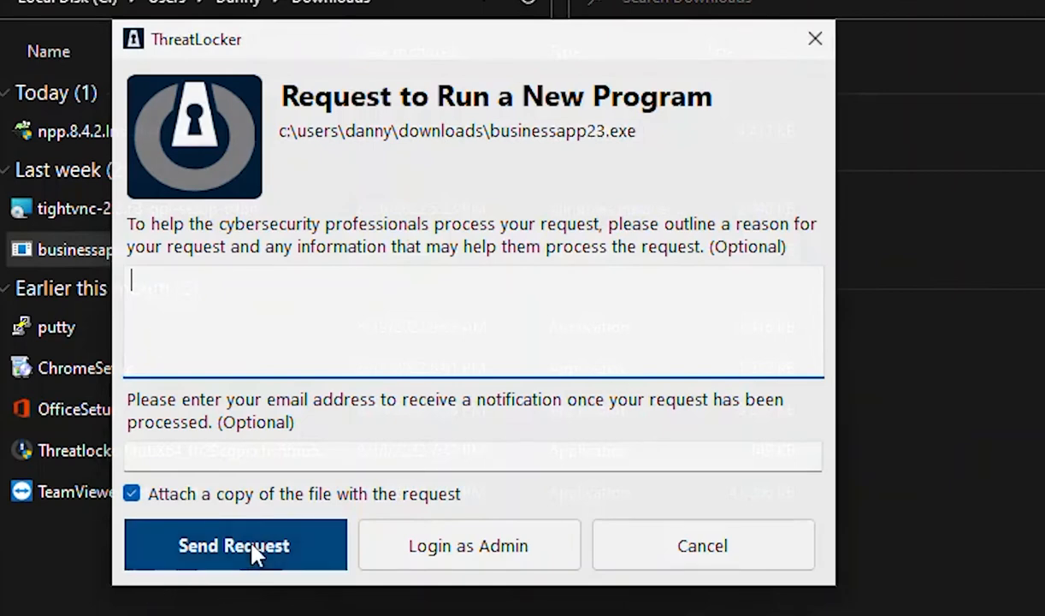
{"action": "left_click", "coordinate": [256, 555]}
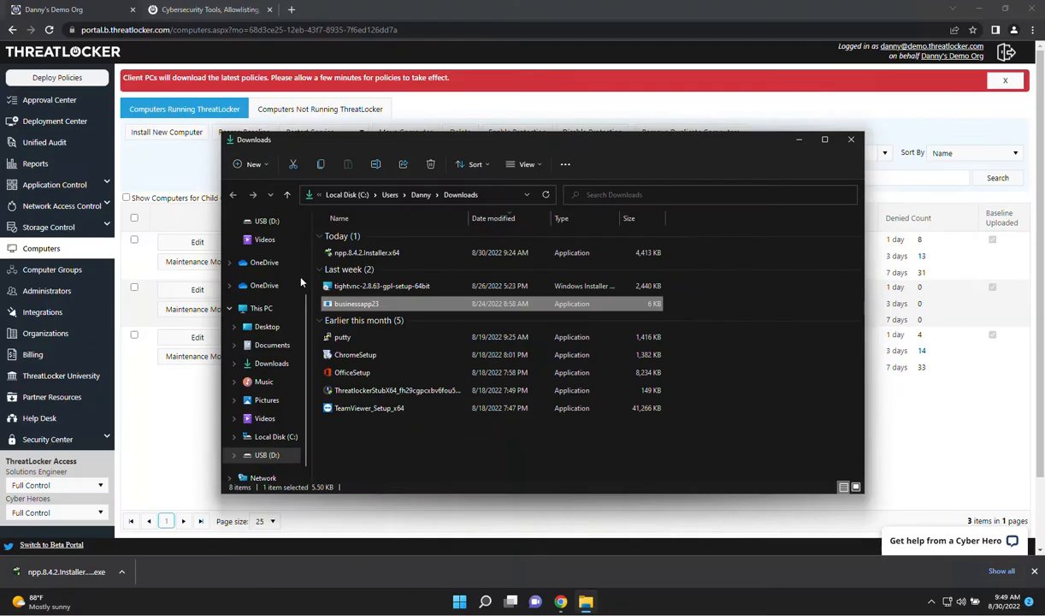
Process the businessapp23.exe approval request with a new application definition, ThreatLocker VDI, and a policy applied to a computer group
{"action": "left_click", "coordinate": [49, 110]}
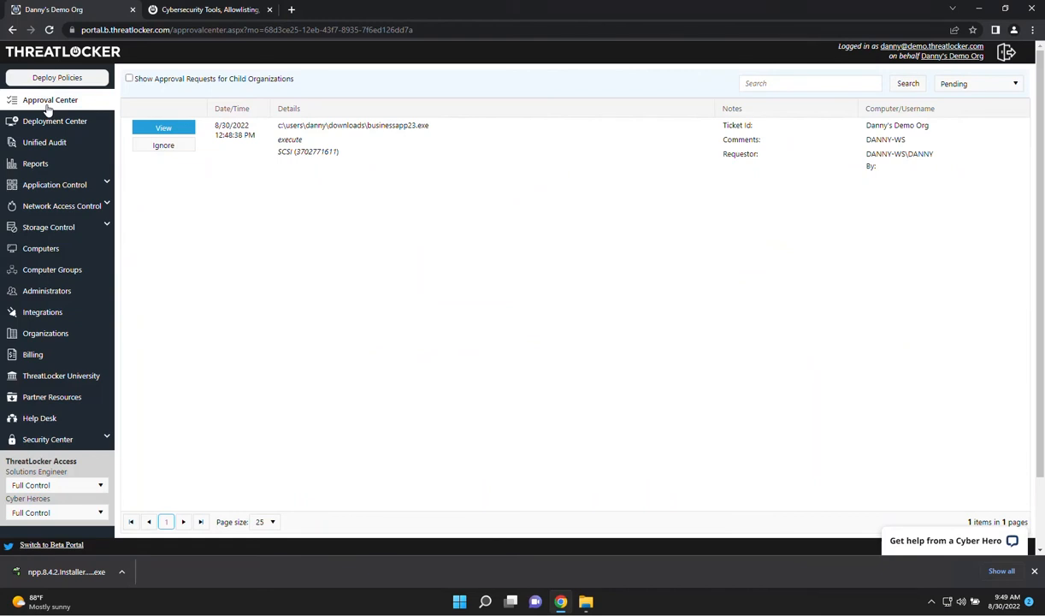
{"action": "left_click", "coordinate": [165, 129]}
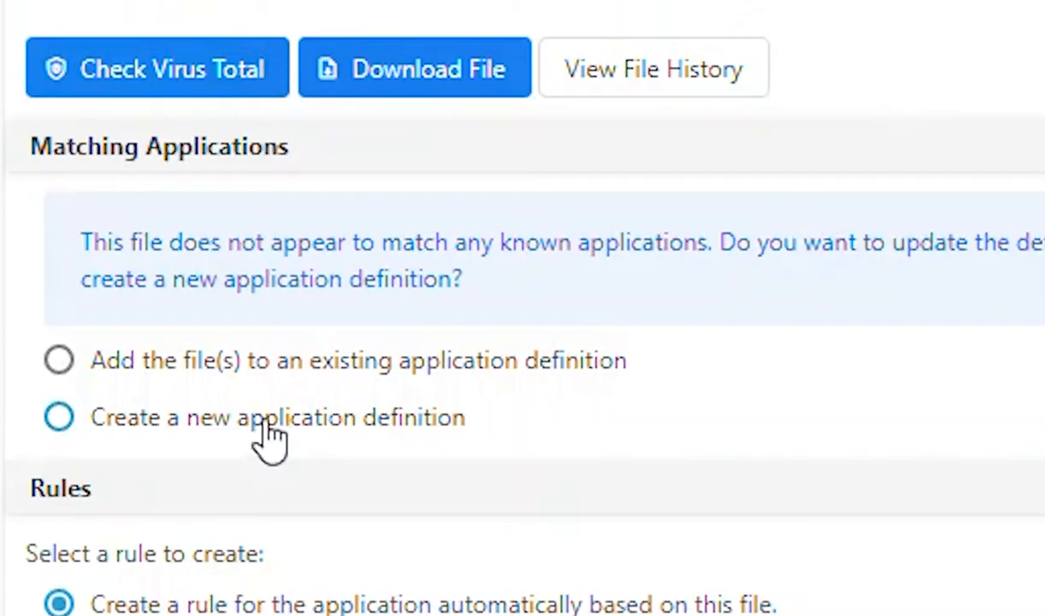
{"action": "left_click", "coordinate": [80, 364]}
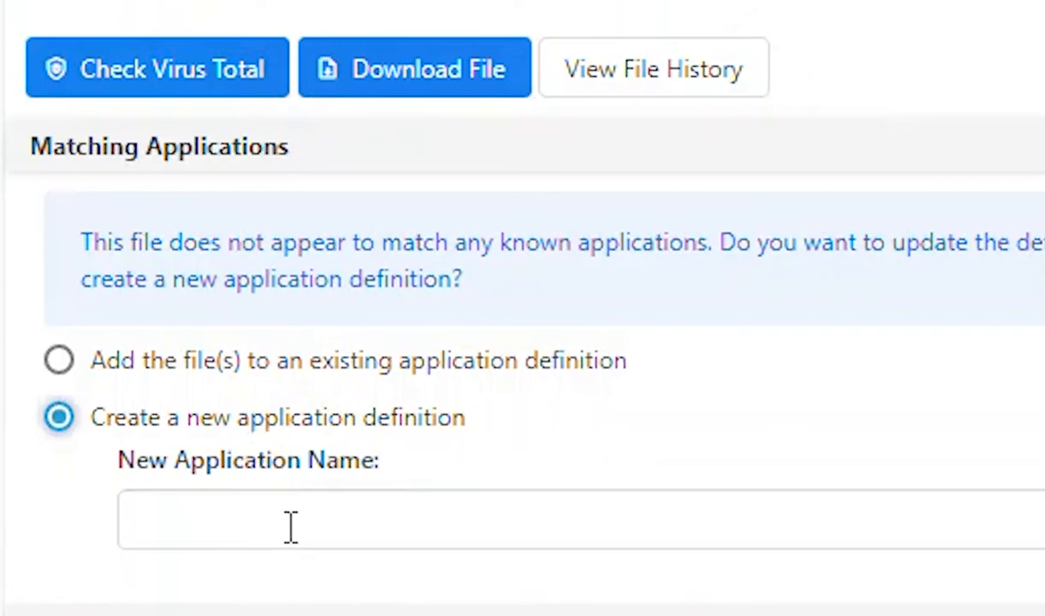
{"action": "left_click", "coordinate": [282, 539]}
{"action": "scroll", "coordinate": [285, 324], "scroll_direction": "down", "scroll_amount": 10}
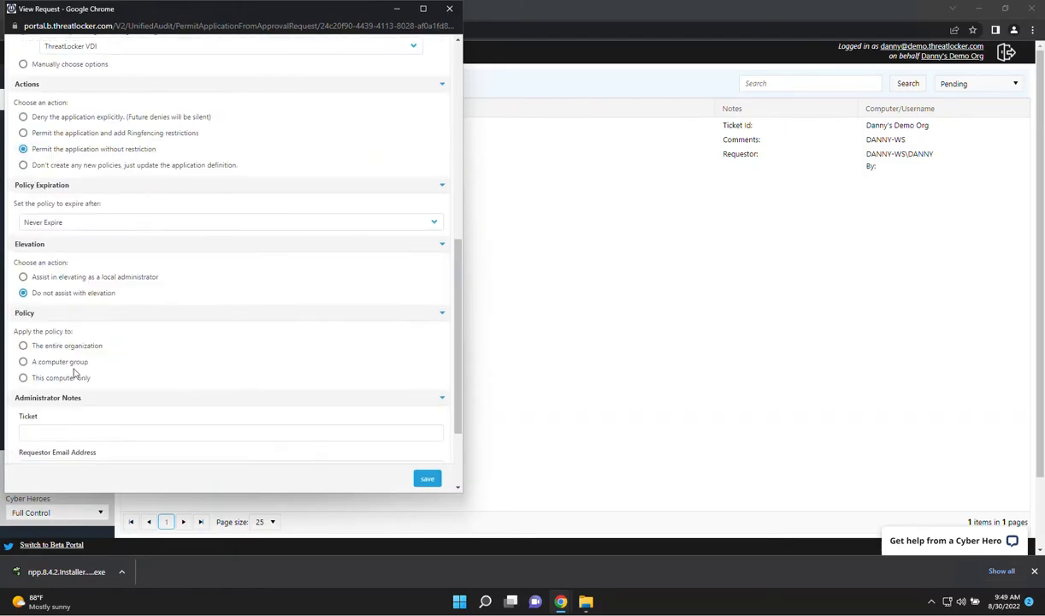
{"action": "left_click", "coordinate": [76, 360]}
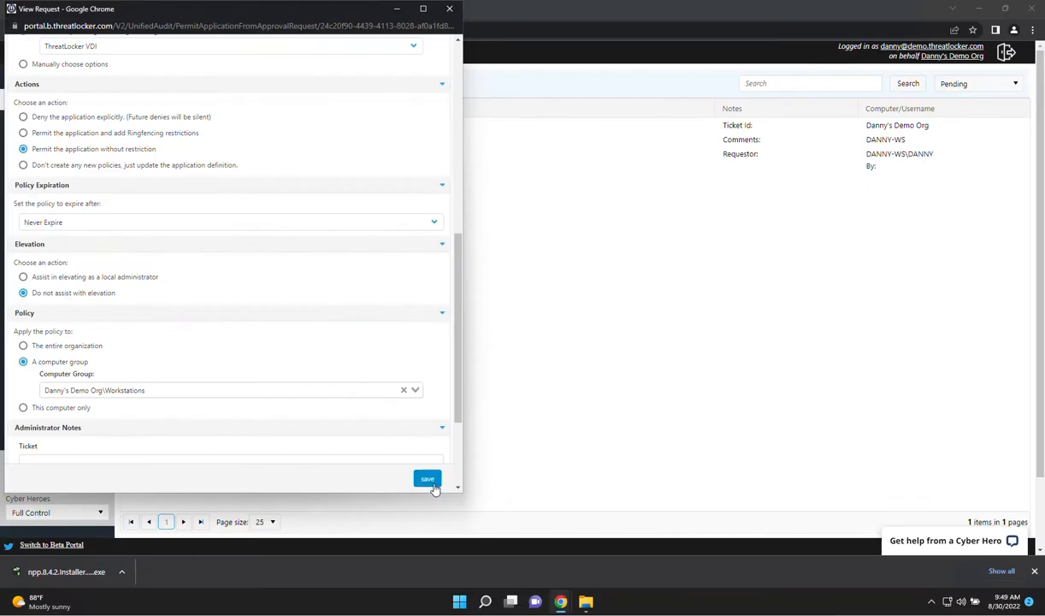
{"action": "left_click", "coordinate": [432, 483]}
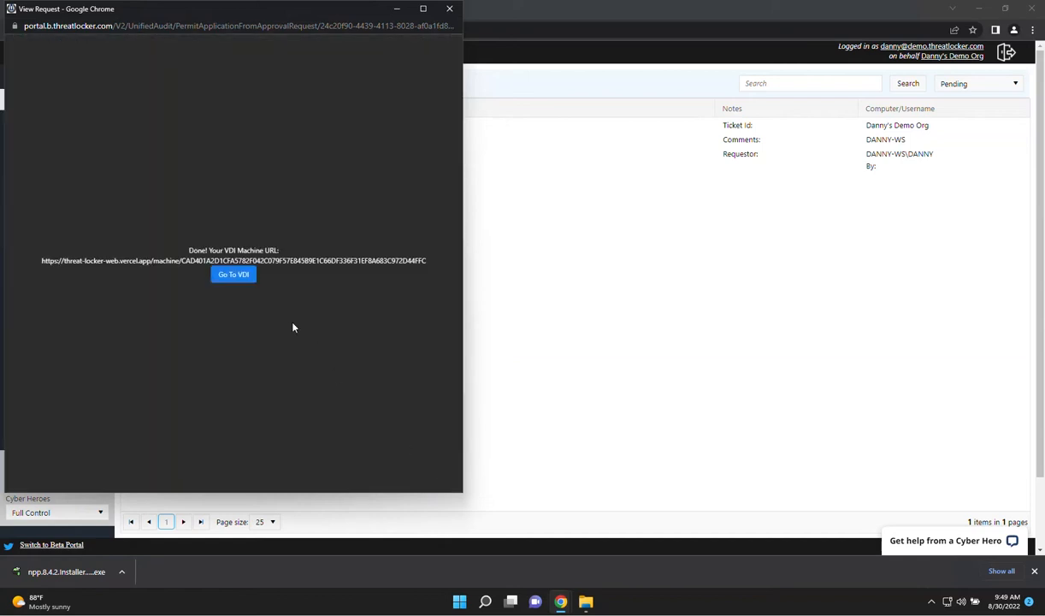
Inspect the System risks of businessapp23.exe in the VDI testing environment, discard the learning session, and close the environment
{"action": "left_click", "coordinate": [234, 275]}
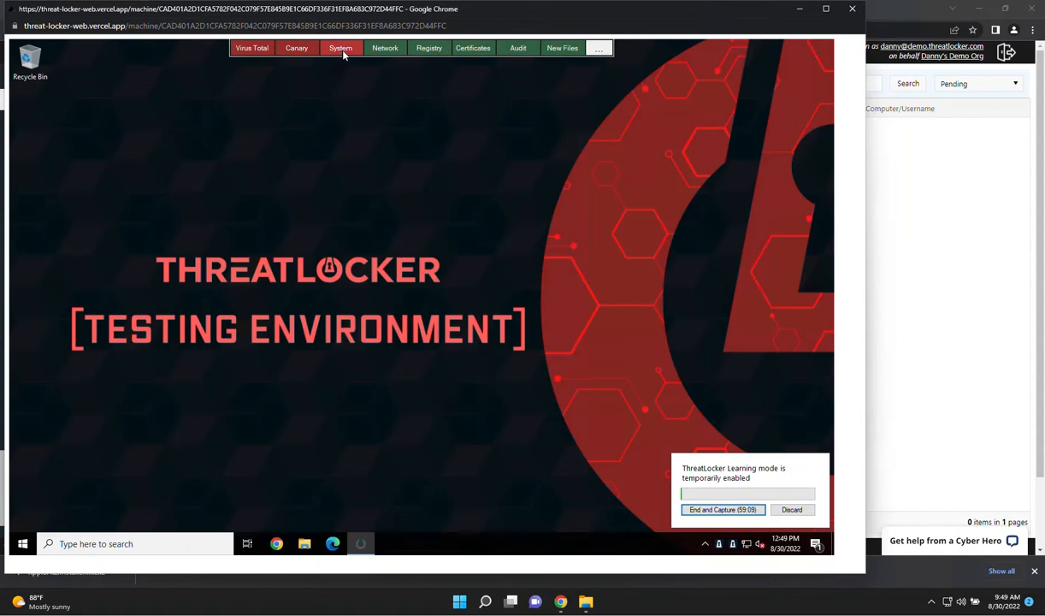
{"action": "left_click", "coordinate": [680, 51]}
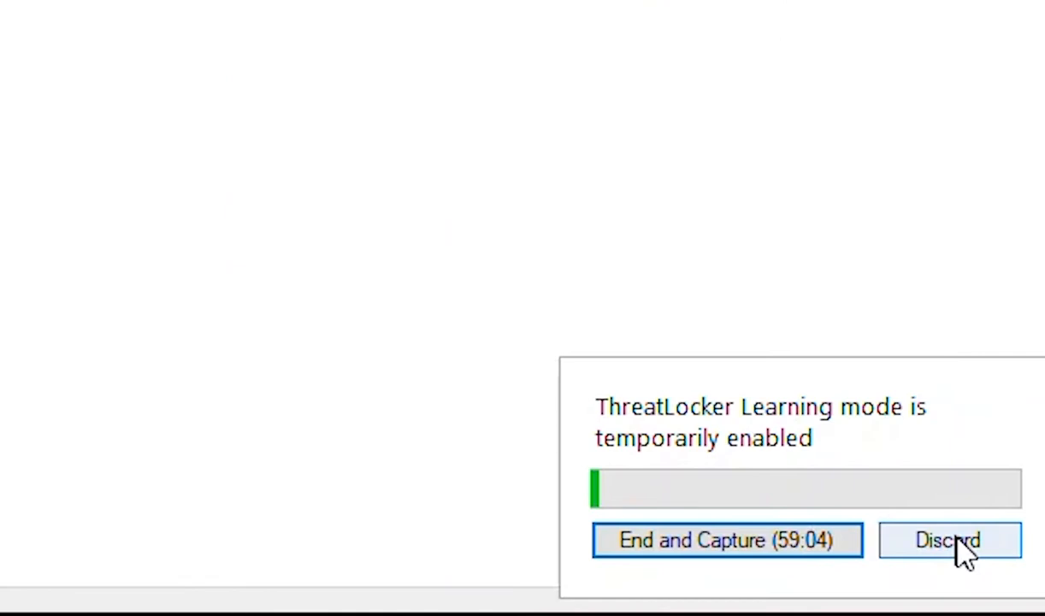
{"action": "left_click", "coordinate": [804, 510]}
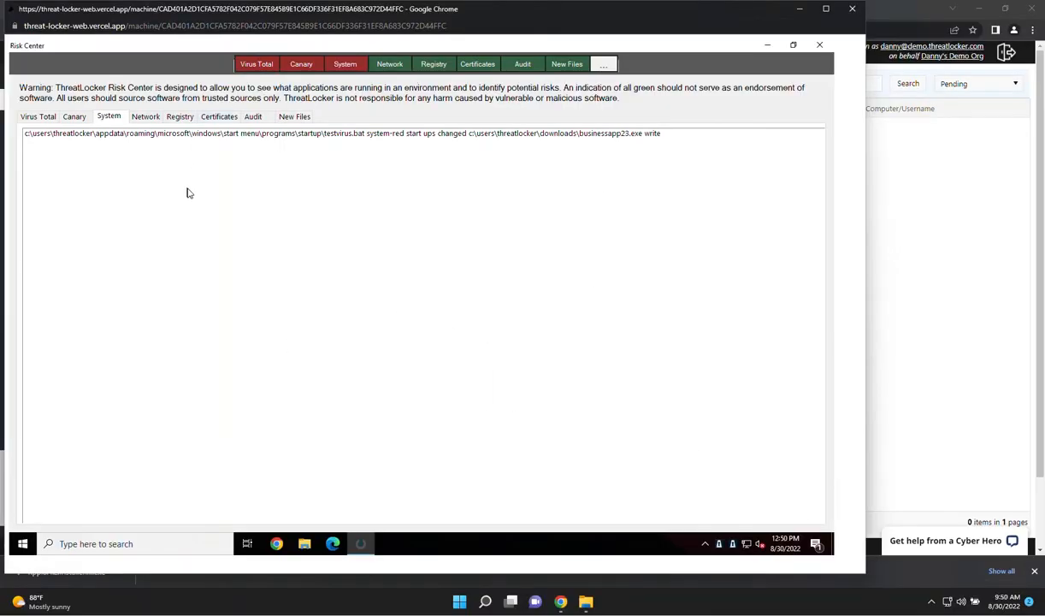
{"action": "left_click", "coordinate": [853, 9]}
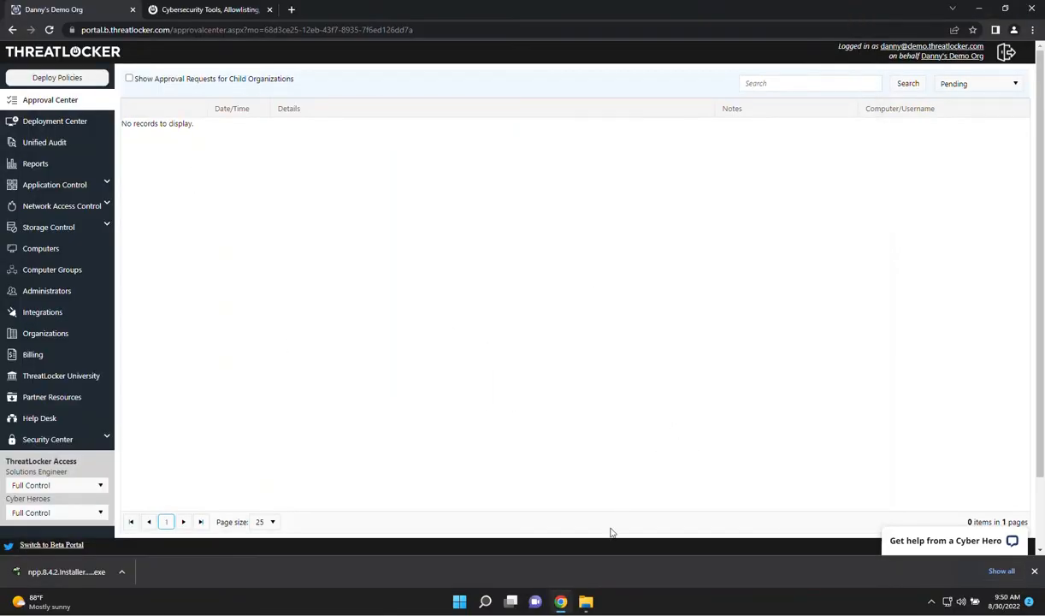
Run putty from the Downloads folder in File Explorer and send an access request for it
{"action": "left_click", "coordinate": [585, 601]}
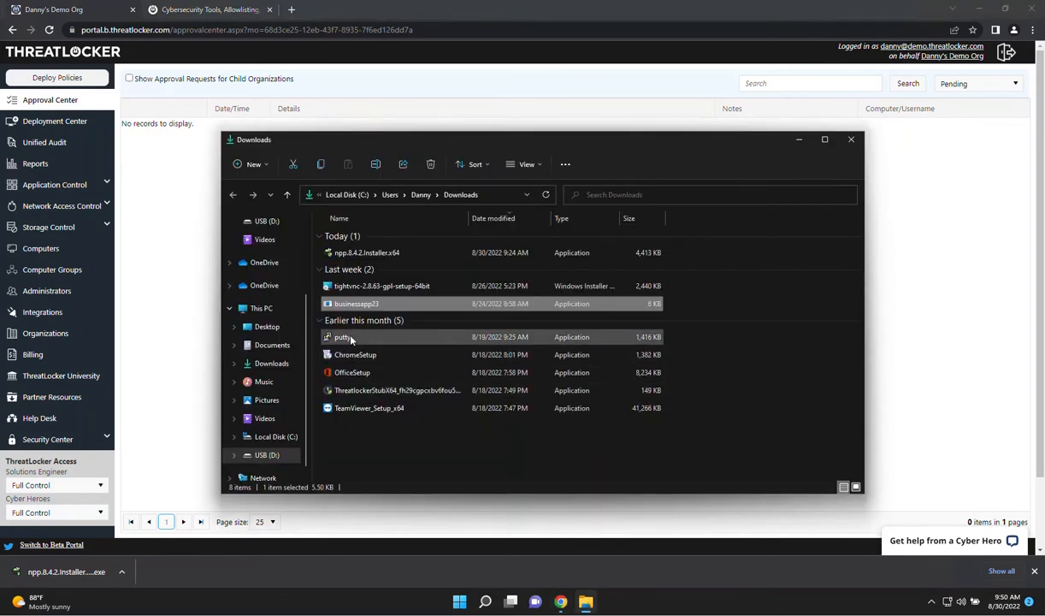
{"action": "left_click", "coordinate": [347, 338]}
{"action": "double_click", "coordinate": [349, 338]}
{"action": "left_click", "coordinate": [622, 288]}
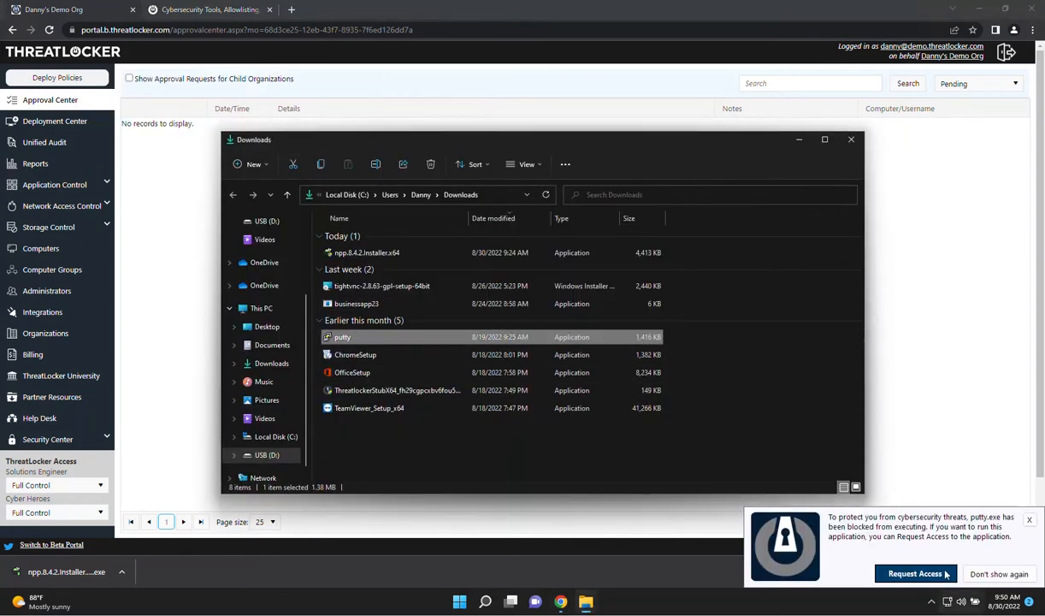
{"action": "left_click", "coordinate": [915, 574]}
{"action": "left_click", "coordinate": [497, 411]}
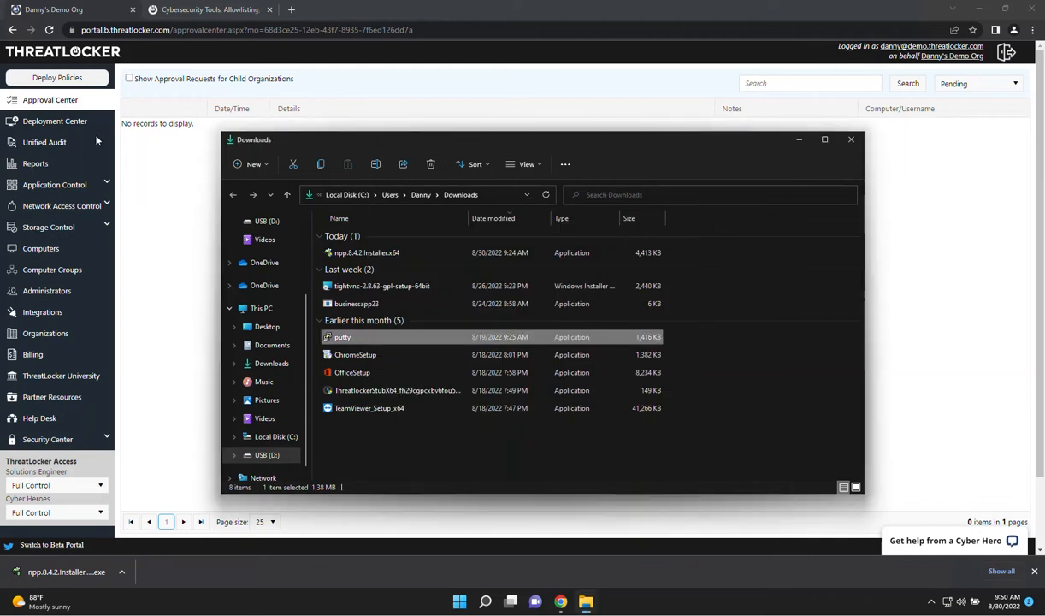
Open the pending putty.exe request in the Approval Center and match it to the BUILT-IN\Putty (Built-In) application
{"action": "left_click", "coordinate": [910, 85]}
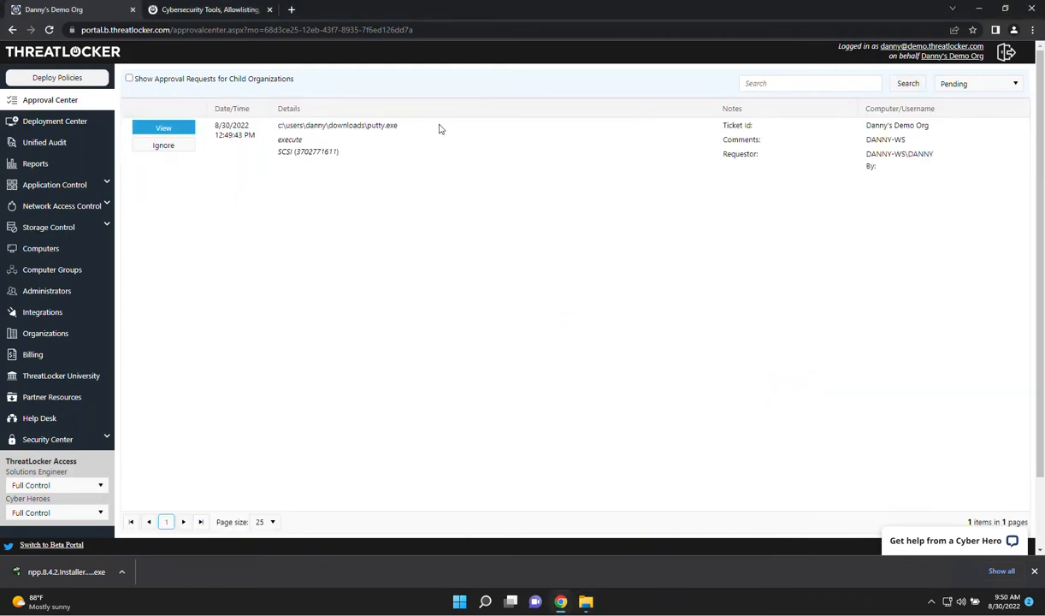
{"action": "left_click", "coordinate": [180, 128]}
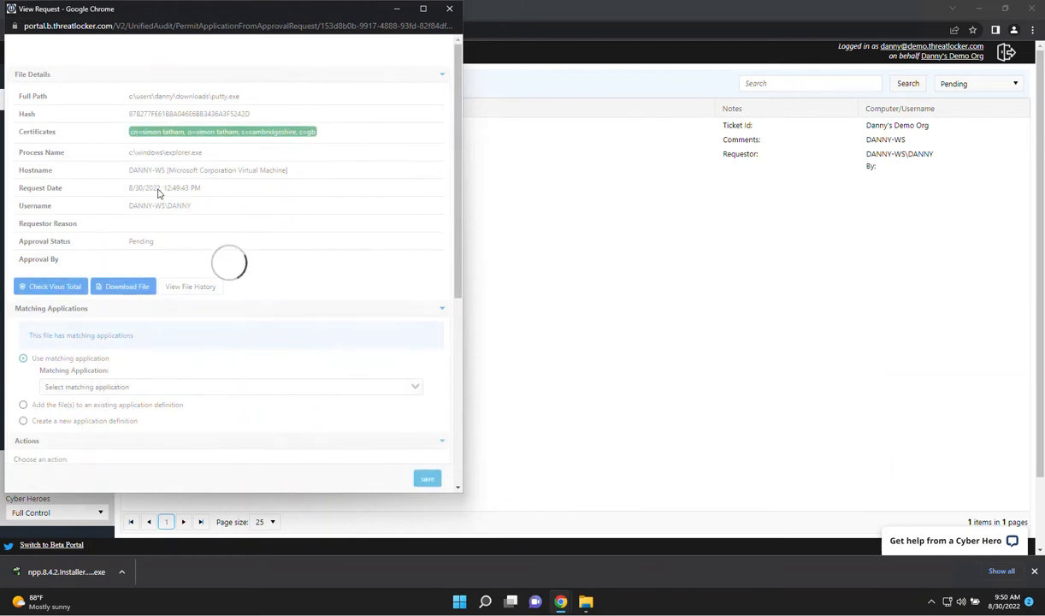
{"action": "scroll", "coordinate": [157, 250], "scroll_direction": "down", "scroll_amount": 2}
{"action": "left_click", "coordinate": [119, 266]}
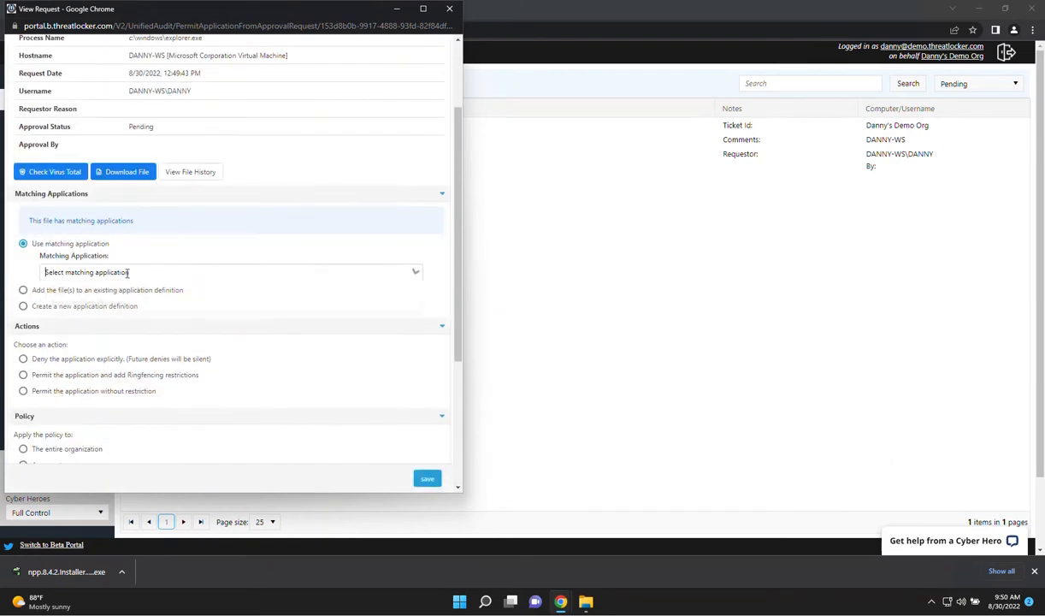
{"action": "left_click", "coordinate": [94, 303]}
{"action": "scroll", "coordinate": [193, 314], "scroll_direction": "down", "scroll_amount": 2}
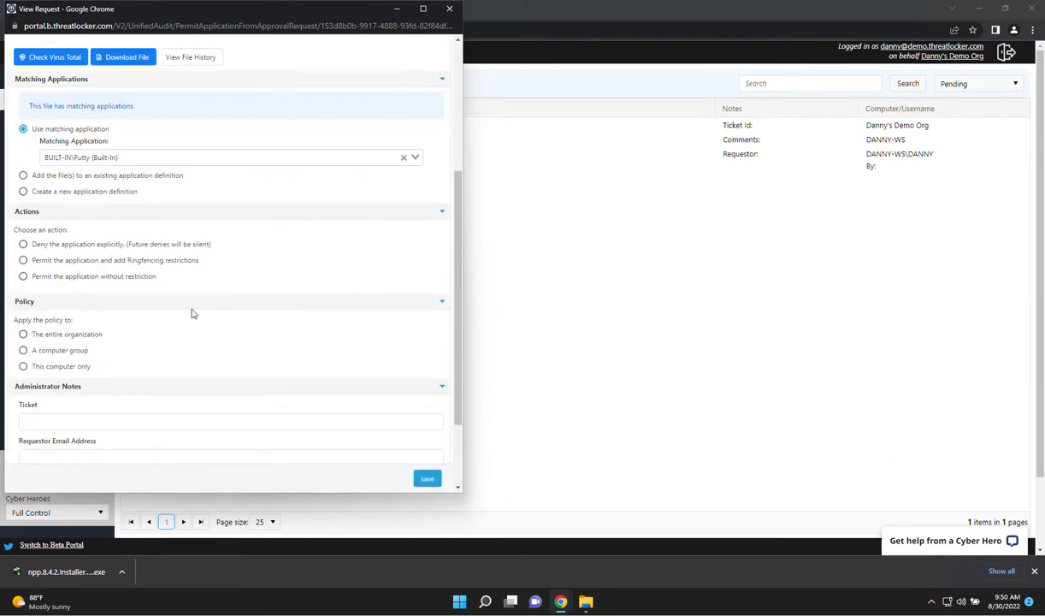
Permit putty.exe without restriction, apply the policy to the Workstations computer group, and save the request
{"action": "left_click", "coordinate": [93, 279]}
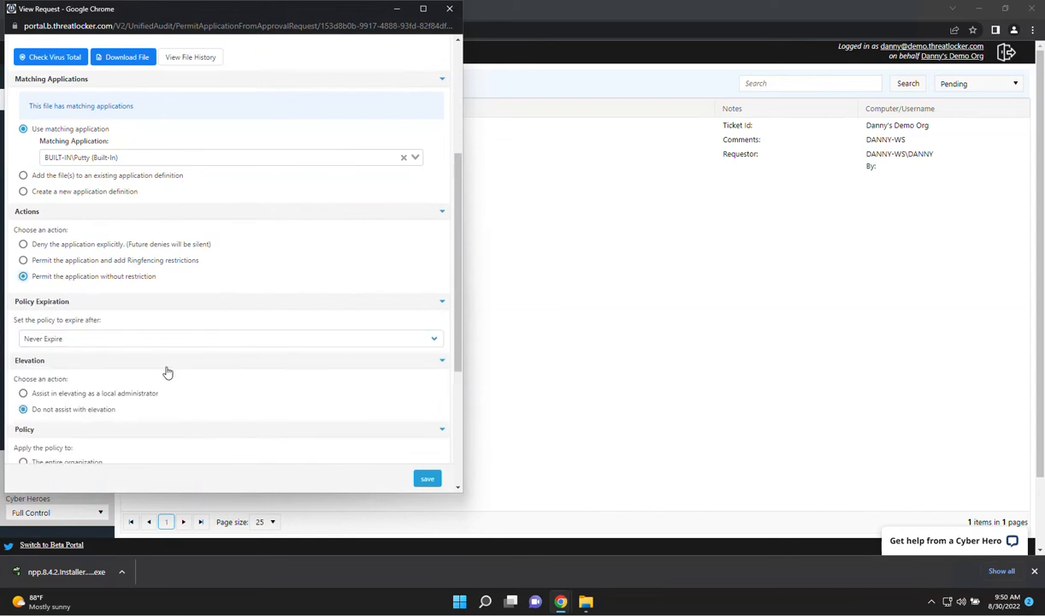
{"action": "scroll", "coordinate": [54, 345], "scroll_direction": "down", "scroll_amount": 3}
{"action": "left_click", "coordinate": [57, 306]}
{"action": "scroll", "coordinate": [299, 333], "scroll_direction": "down", "scroll_amount": 2}
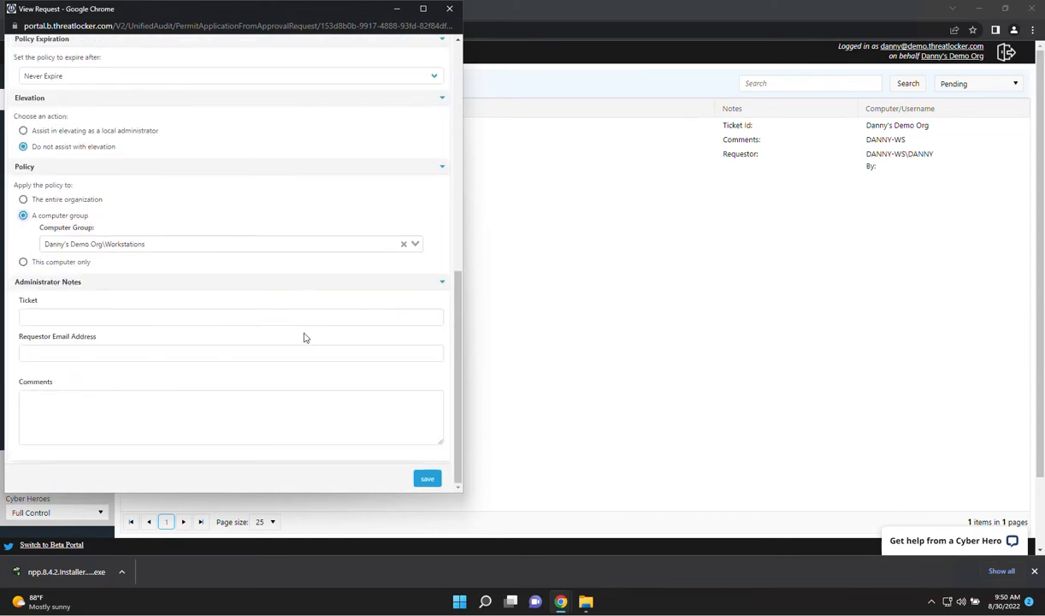
{"action": "left_click", "coordinate": [425, 479]}
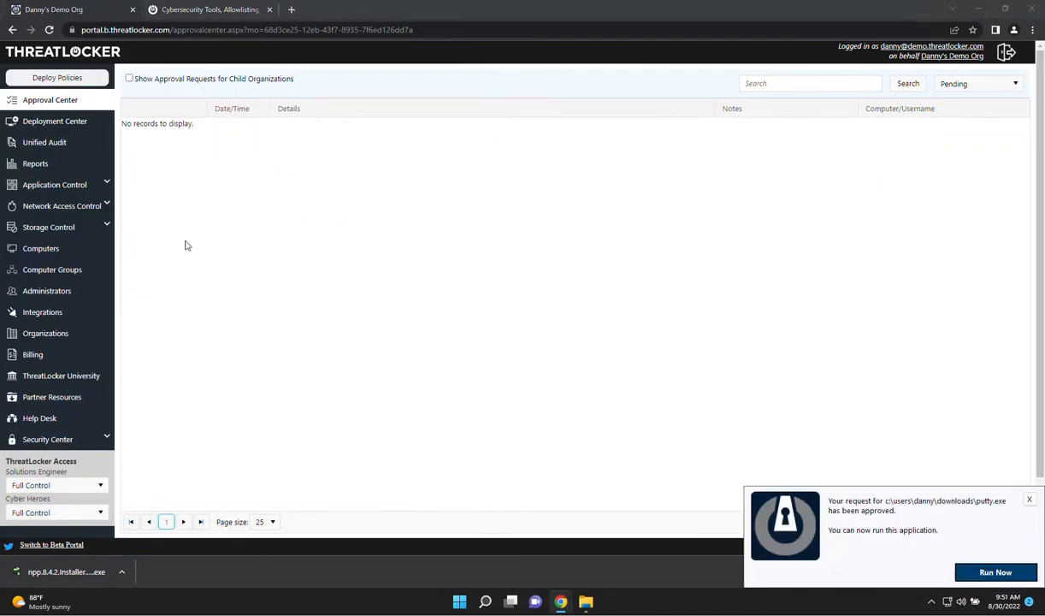
Search the Application Control policies for "powershe"
{"action": "left_click", "coordinate": [87, 184]}
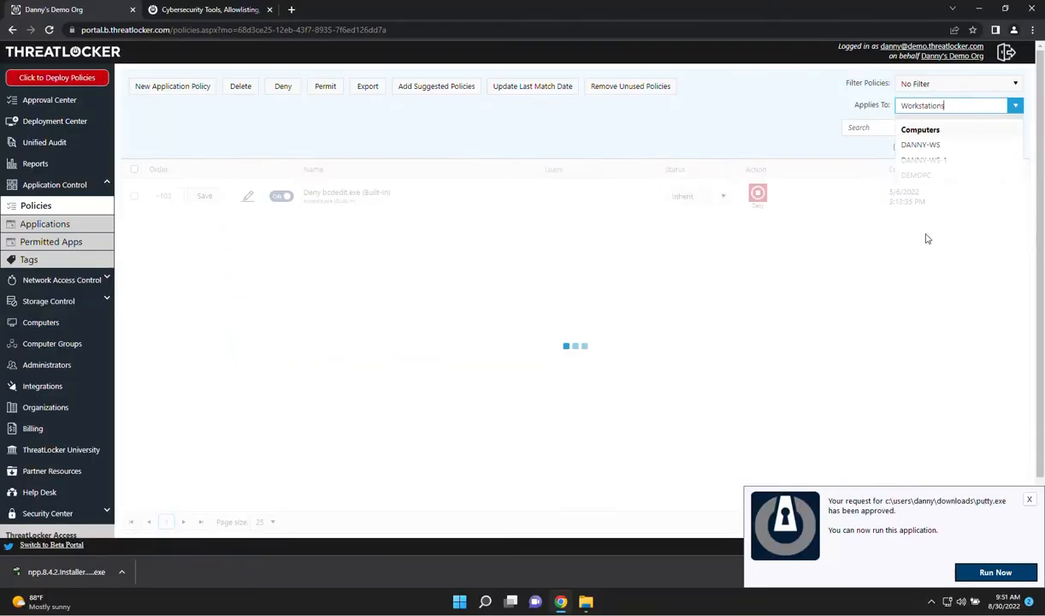
{"action": "left_click", "coordinate": [868, 128]}
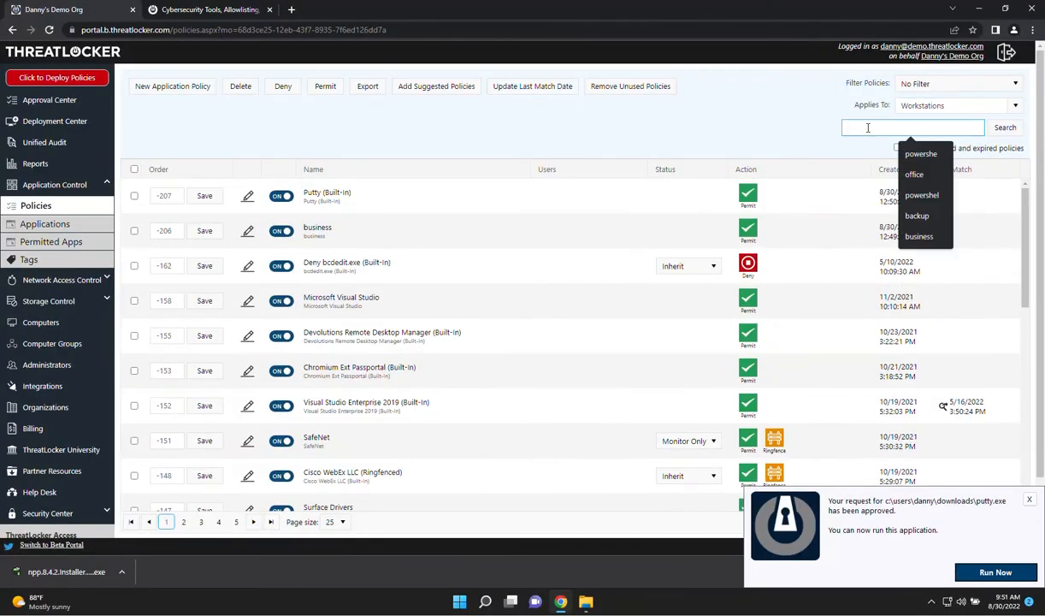
{"action": "type", "text": "powershll"}
{"action": "key", "text": "BackSpace"}
{"action": "key", "text": "BackSpace"}
{"action": "key", "text": "BackSpace"}
{"action": "type", "text": "he"}
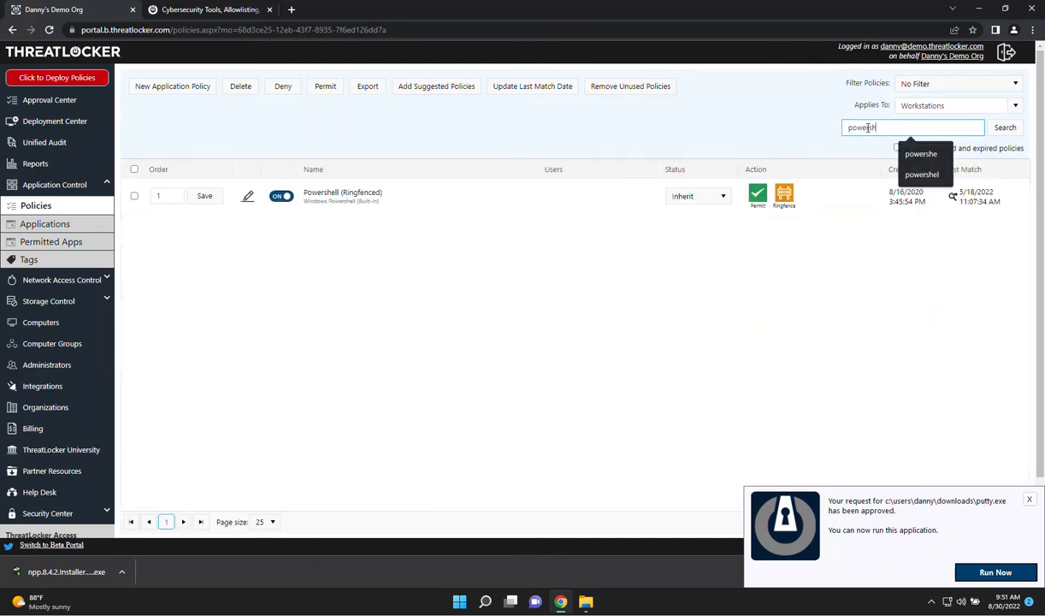
Search the policies for "office", examine the application interaction restrictions of Microsoft Office (Ringfenced), and close the policy
{"action": "key", "text": "BackSpace"}
{"action": "key", "text": "BackSpace"}
{"action": "key", "text": "BackSpace"}
{"action": "key", "text": "BackSpace"}
{"action": "key", "text": "BackSpace"}
{"action": "key", "text": "BackSpace"}
{"action": "key", "text": "BackSpace"}
{"action": "key", "text": "BackSpace"}
{"action": "key", "text": "BackSpace"}
{"action": "type", "text": "office"}
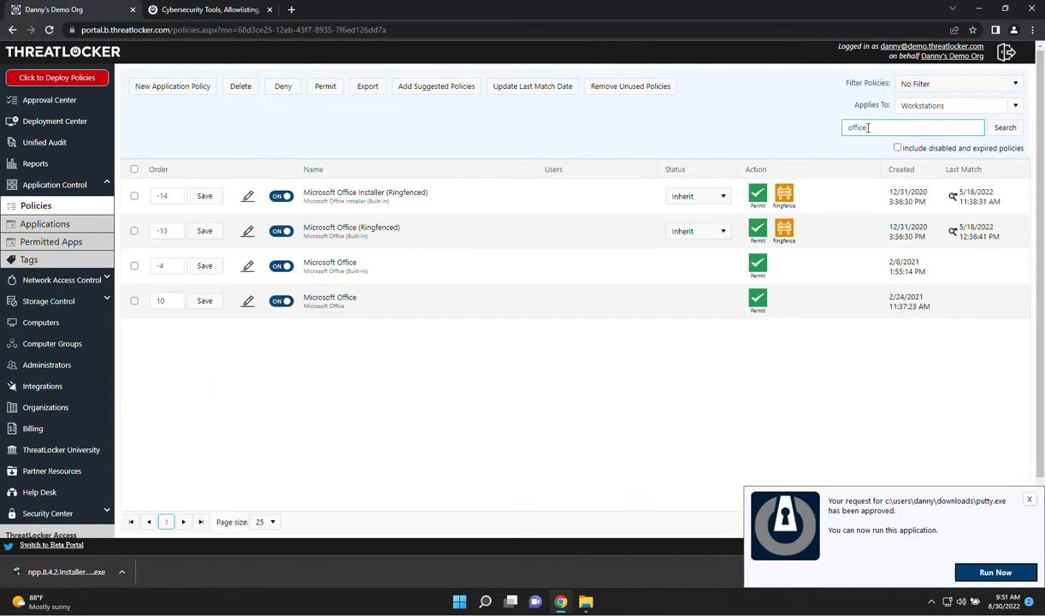
{"action": "left_click", "coordinate": [246, 231]}
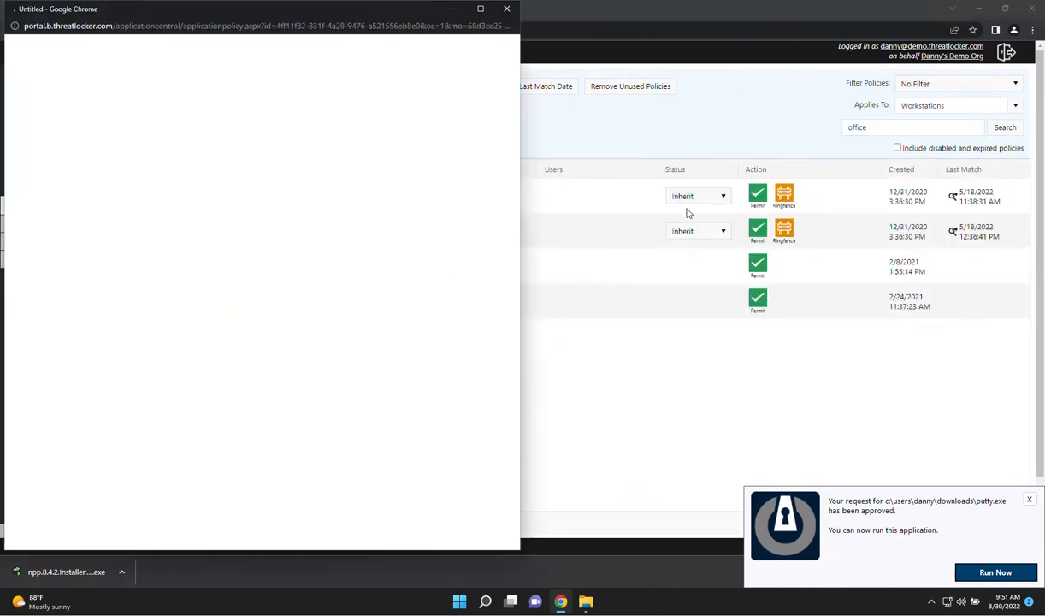
{"action": "scroll", "coordinate": [195, 331], "scroll_direction": "down", "scroll_amount": 5}
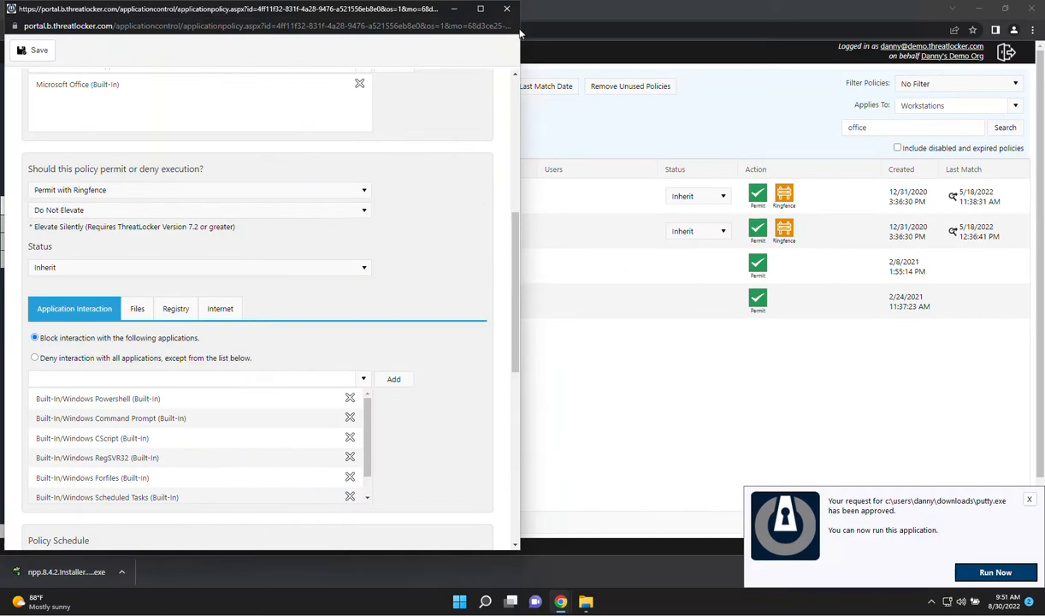
{"action": "left_click", "coordinate": [504, 9]}
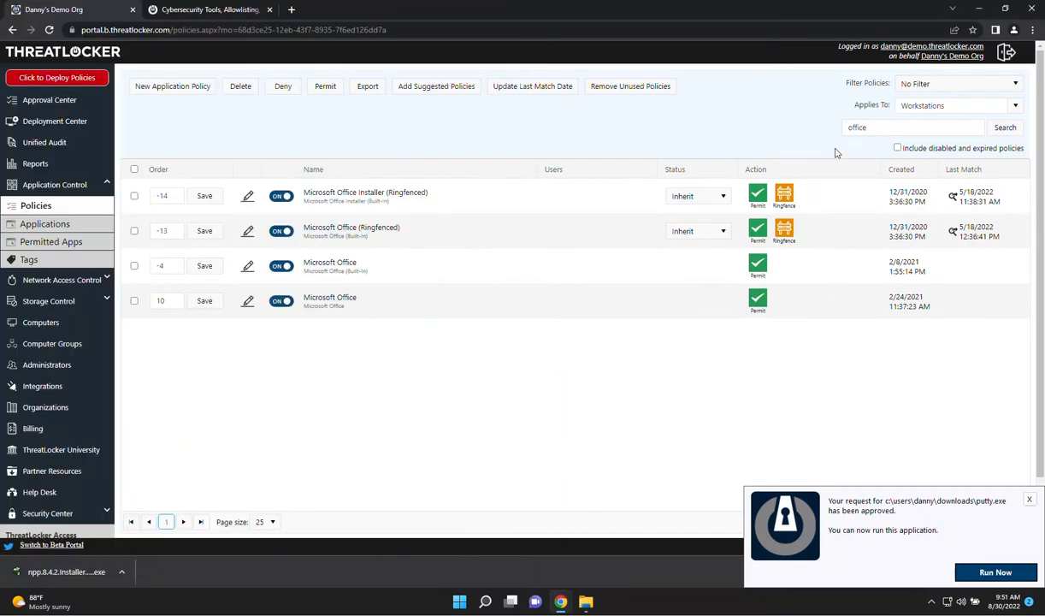
Find the Powershell (Ringfenced) policy with "powershe", examine its file and internet restrictions, and close the policy
{"action": "double_click", "coordinate": [881, 127]}
{"action": "type", "text": "powersh"}
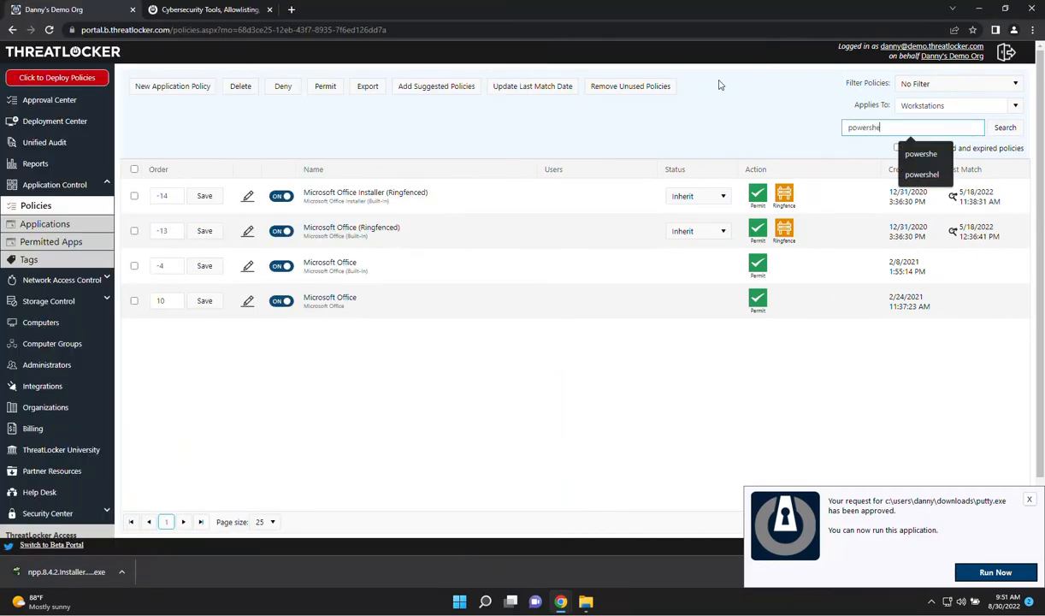
{"action": "type", "text": "e"}
{"action": "left_click", "coordinate": [247, 198]}
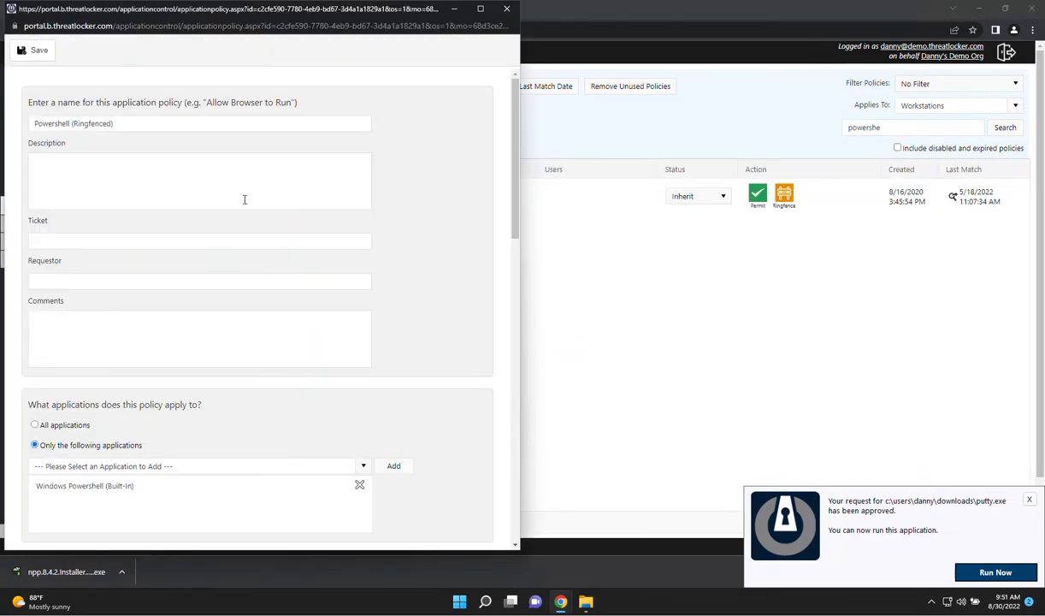
{"action": "scroll", "coordinate": [252, 266], "scroll_direction": "down", "scroll_amount": 4}
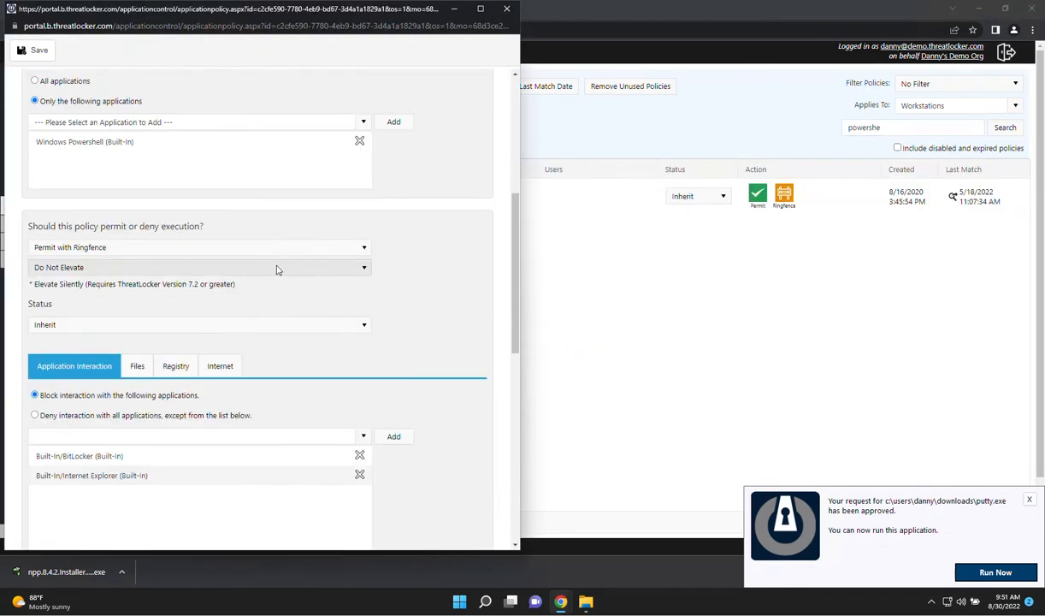
{"action": "left_click", "coordinate": [137, 367]}
{"action": "scroll", "coordinate": [259, 471], "scroll_direction": "down", "scroll_amount": 2}
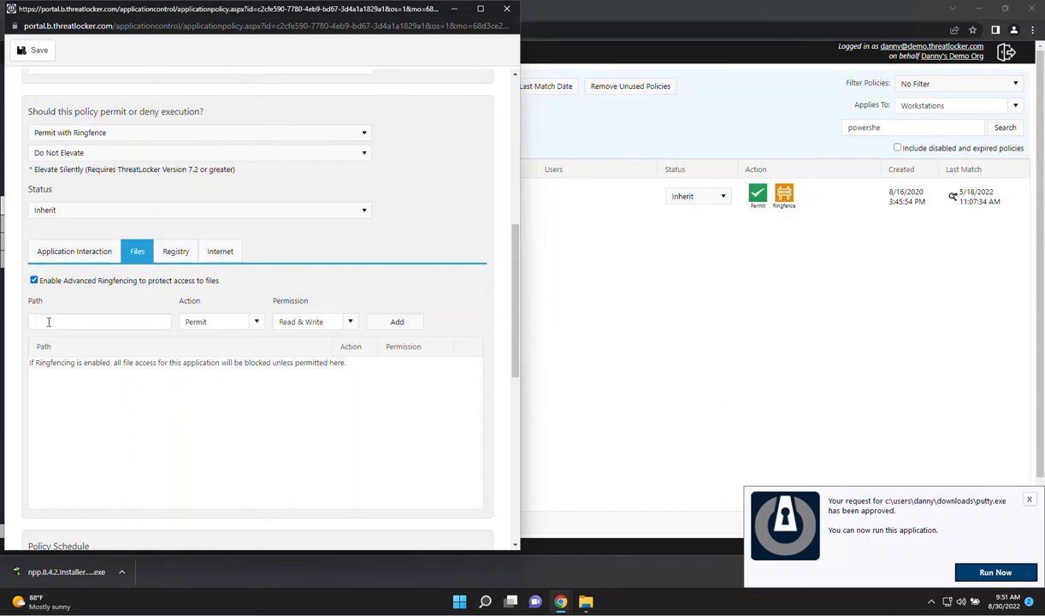
{"action": "left_click", "coordinate": [220, 250]}
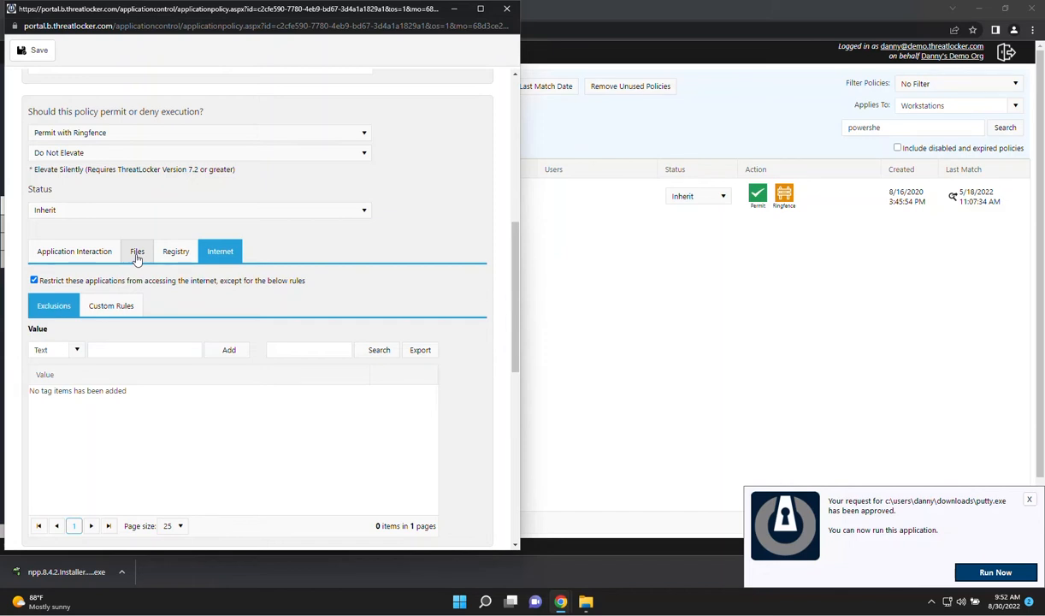
{"action": "left_click", "coordinate": [506, 9]}
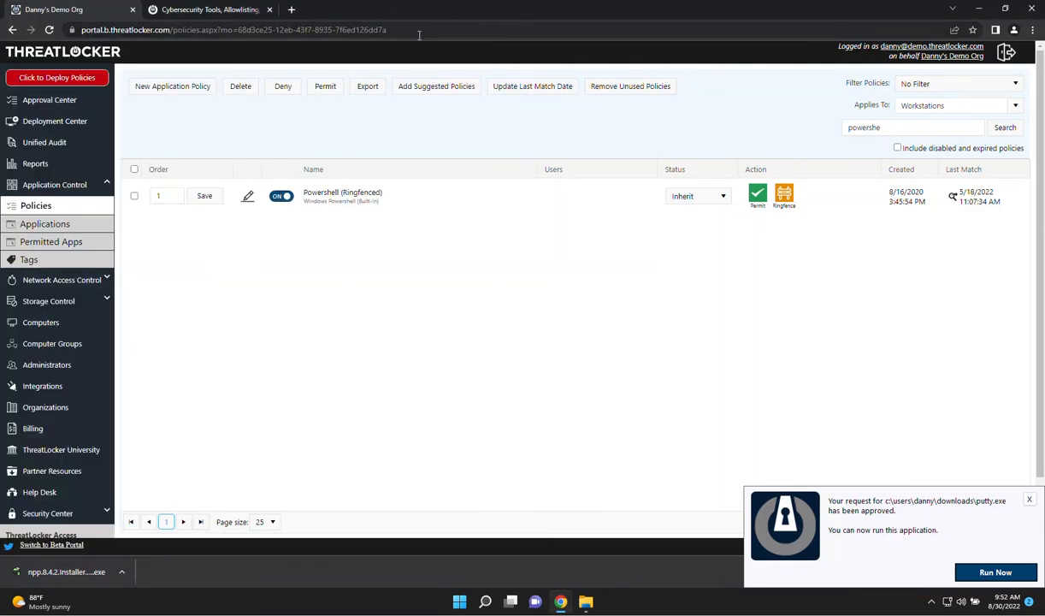
Search the policies for "notepad" and examine the elevation options of the Notepad Plus Plus (Built-In) policy
{"action": "type", "text": "notepad"}
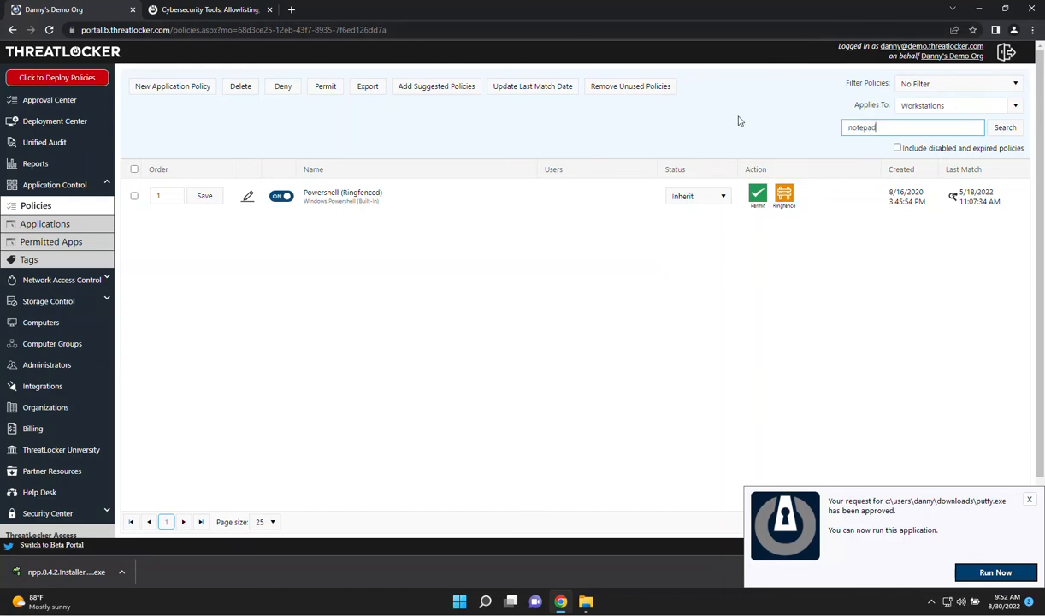
{"action": "key", "text": "Return"}
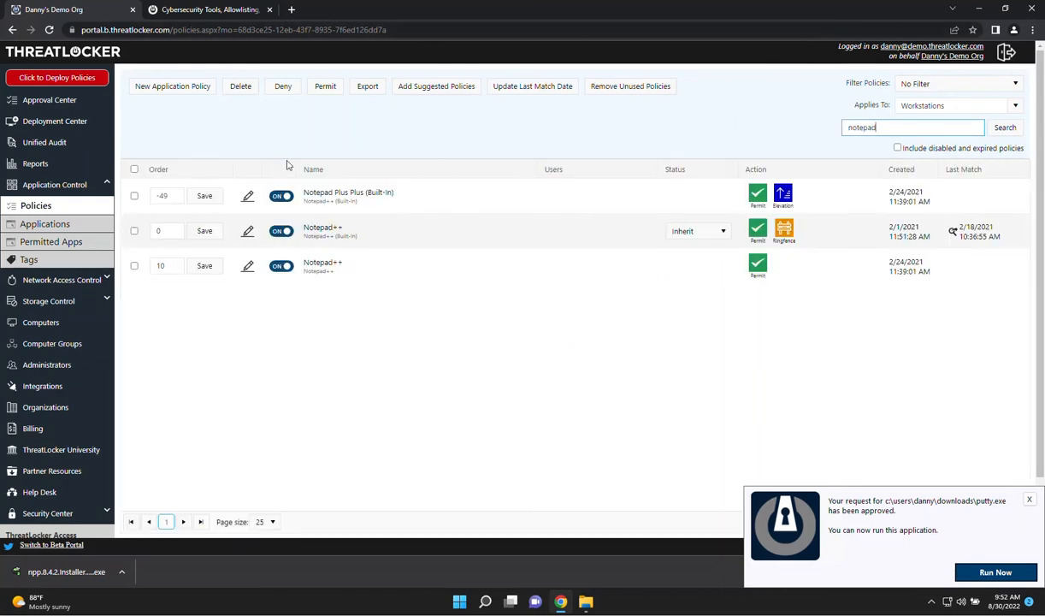
{"action": "left_click", "coordinate": [246, 197]}
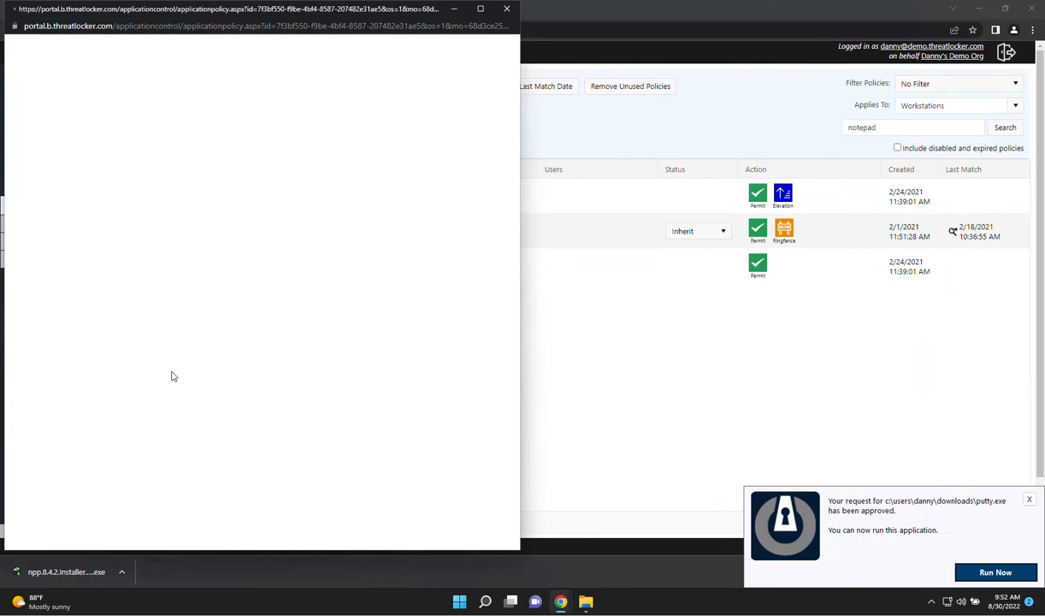
{"action": "scroll", "coordinate": [263, 289], "scroll_direction": "down", "scroll_amount": 4}
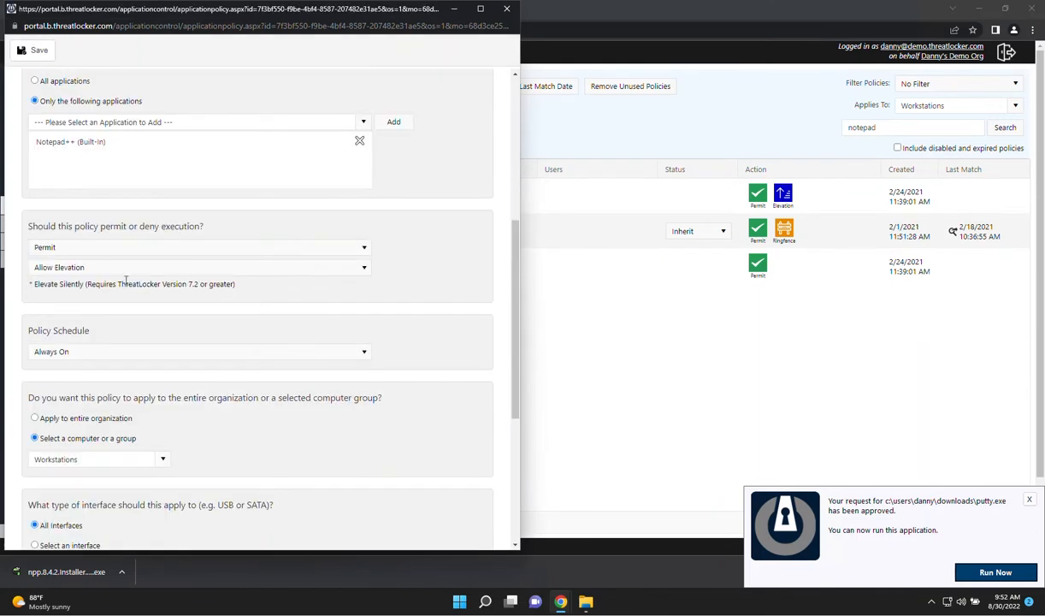
{"action": "left_click", "coordinate": [100, 266]}
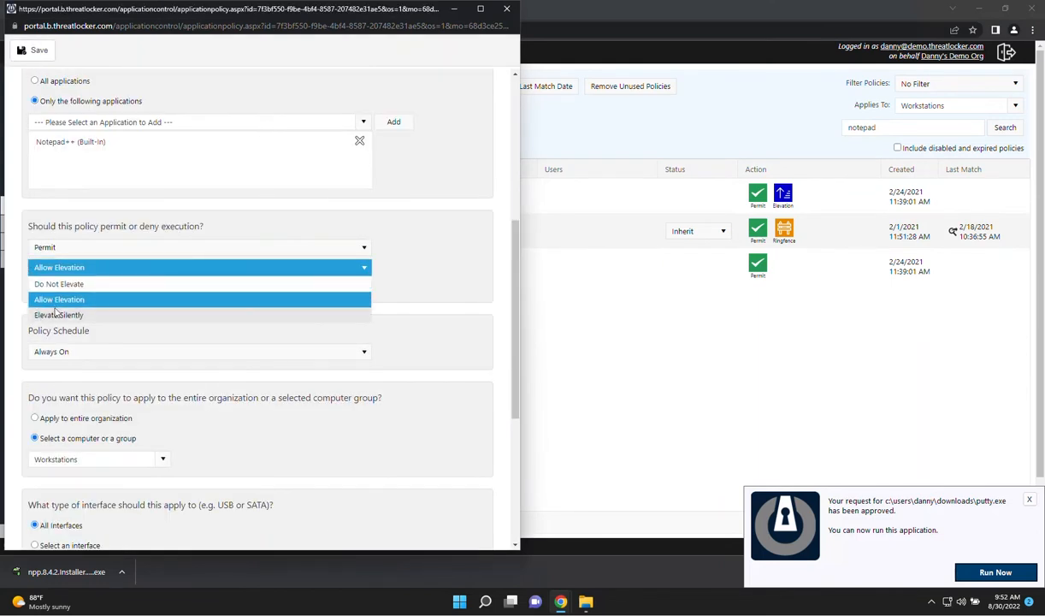
{"action": "left_click", "coordinate": [320, 271]}
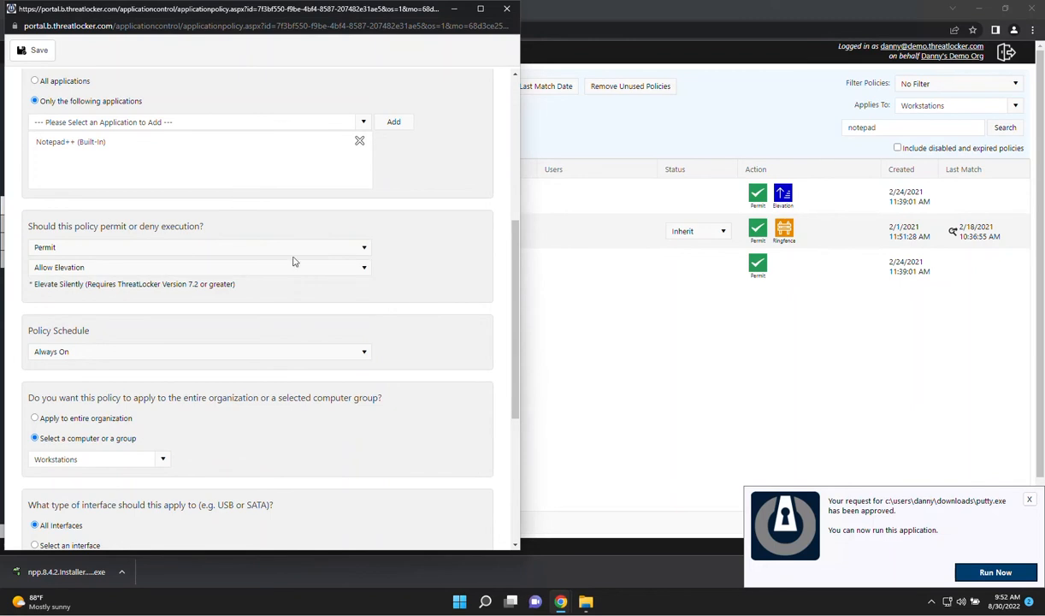
Find Notepad++ through Windows search, run it as administrator, and close it again
{"action": "left_click", "coordinate": [587, 602]}
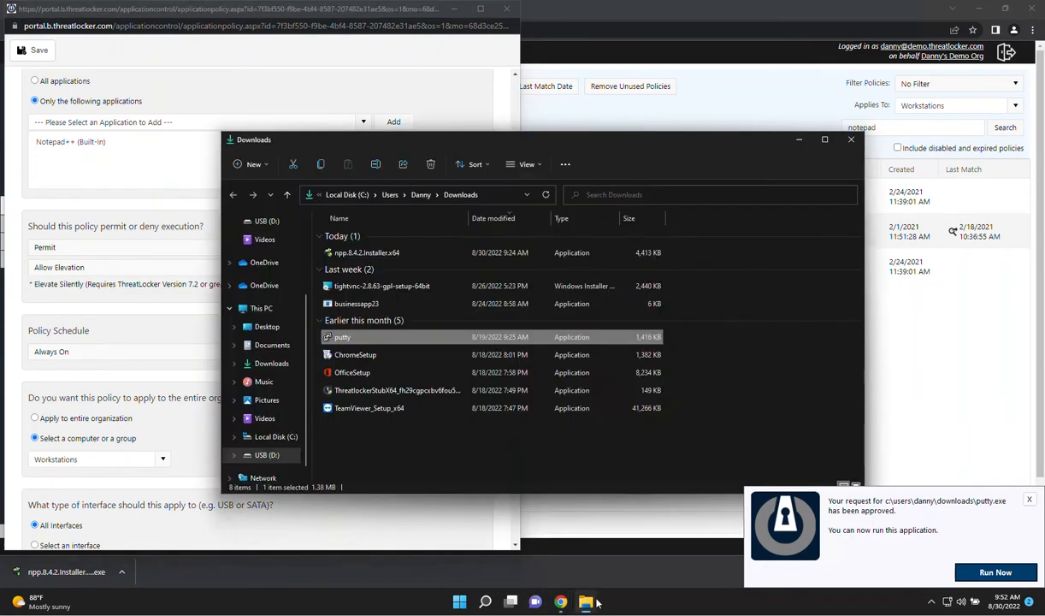
{"action": "left_click", "coordinate": [459, 602]}
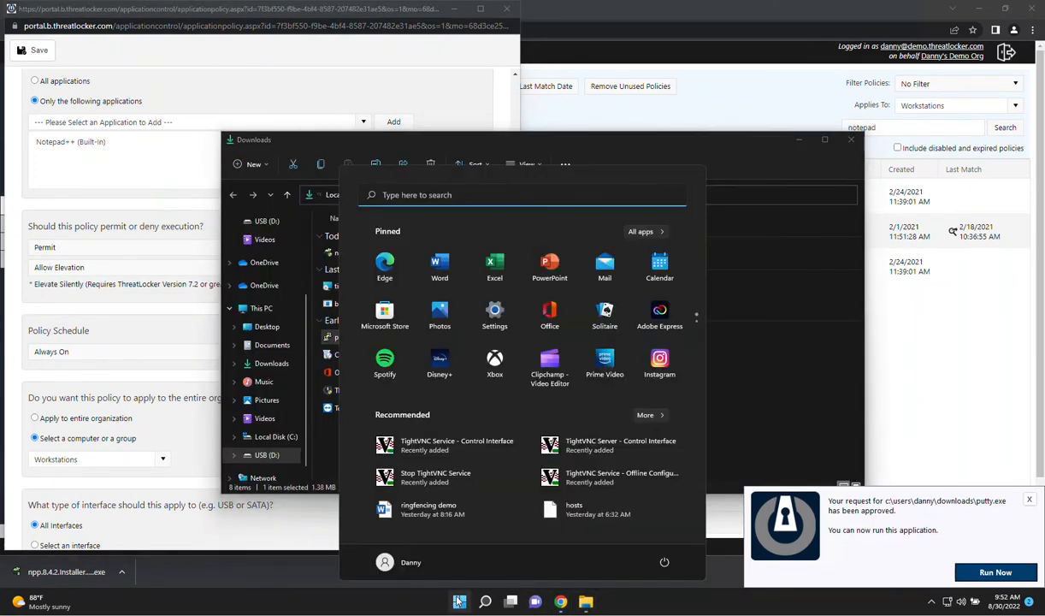
{"action": "type", "text": "notepad"}
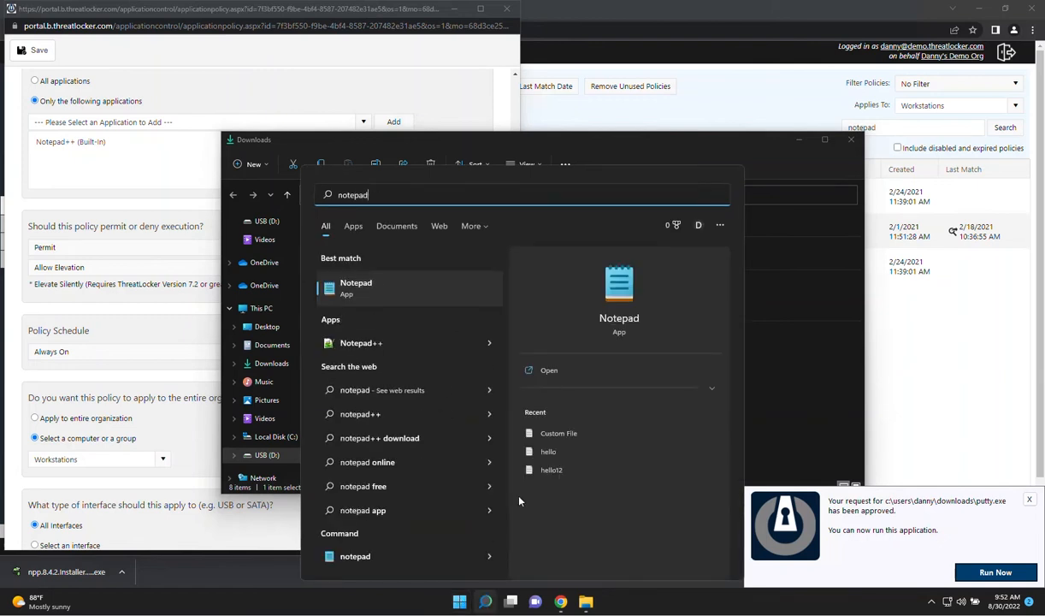
{"action": "right_click", "coordinate": [372, 343]}
{"action": "left_click", "coordinate": [411, 354]}
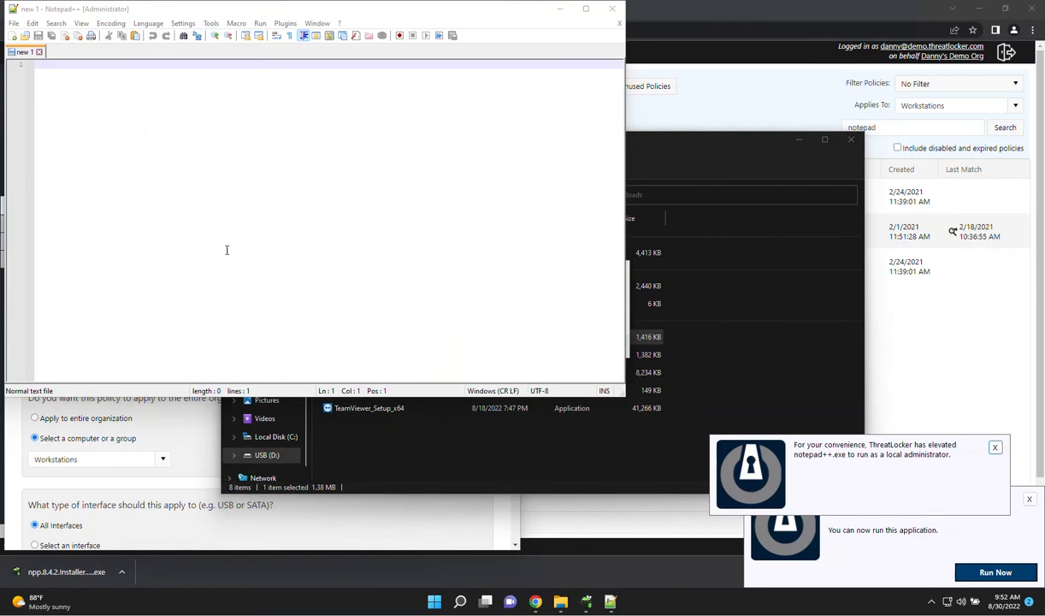
{"action": "left_click", "coordinate": [313, 239]}
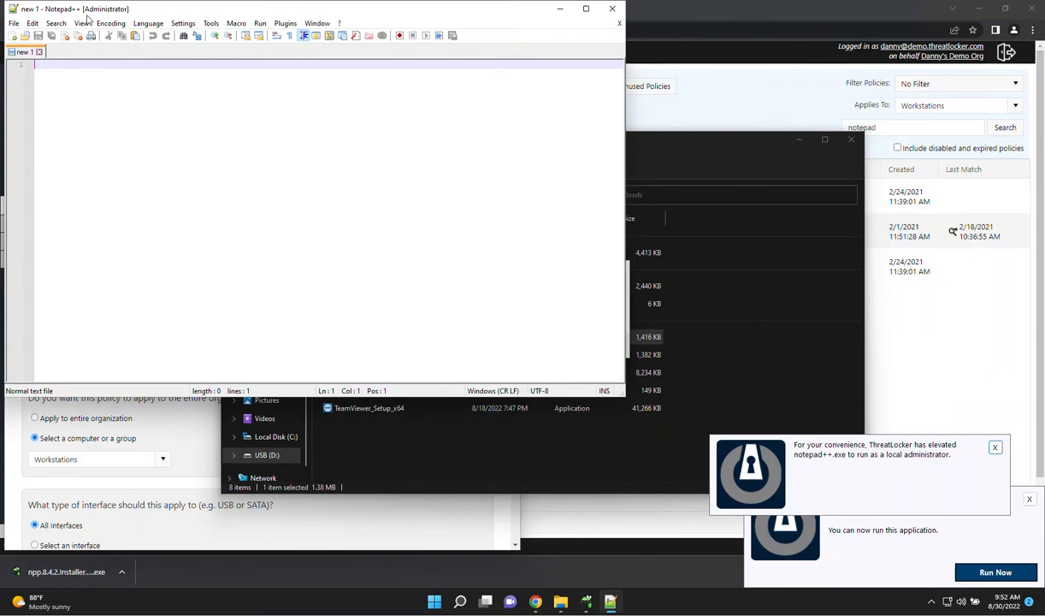
{"action": "left_click", "coordinate": [613, 9]}
{"action": "left_click", "coordinate": [590, 346]}
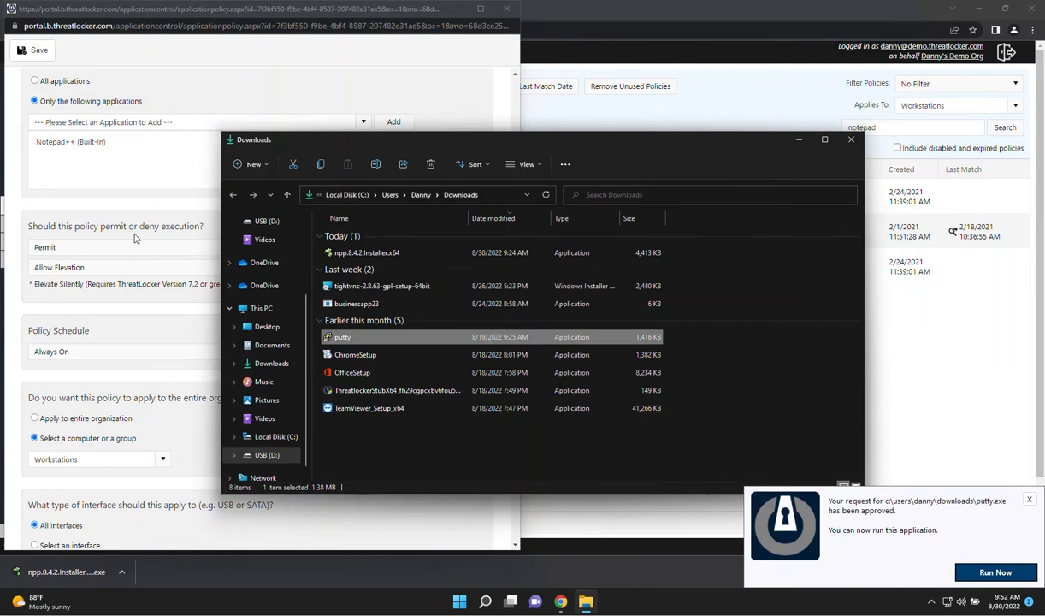
Set the Notepad++ policy's execution action to Permit with Ringfence and review its application interaction settings
{"action": "left_click", "coordinate": [43, 247]}
{"action": "left_click", "coordinate": [67, 293]}
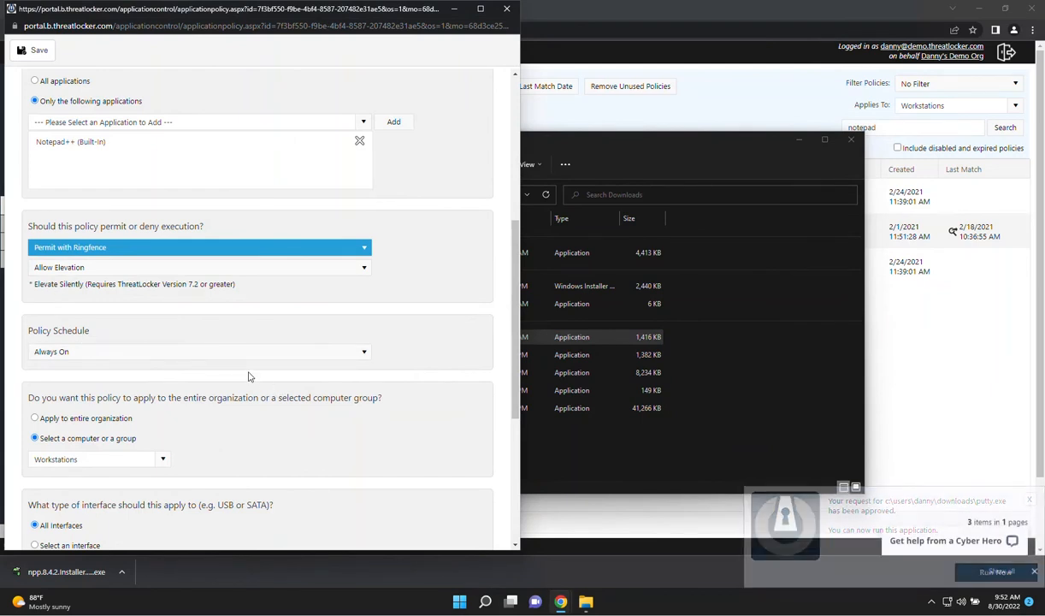
{"action": "scroll", "coordinate": [249, 374], "scroll_direction": "down", "scroll_amount": 2}
{"action": "scroll", "coordinate": [248, 375], "scroll_direction": "up", "scroll_amount": 2}
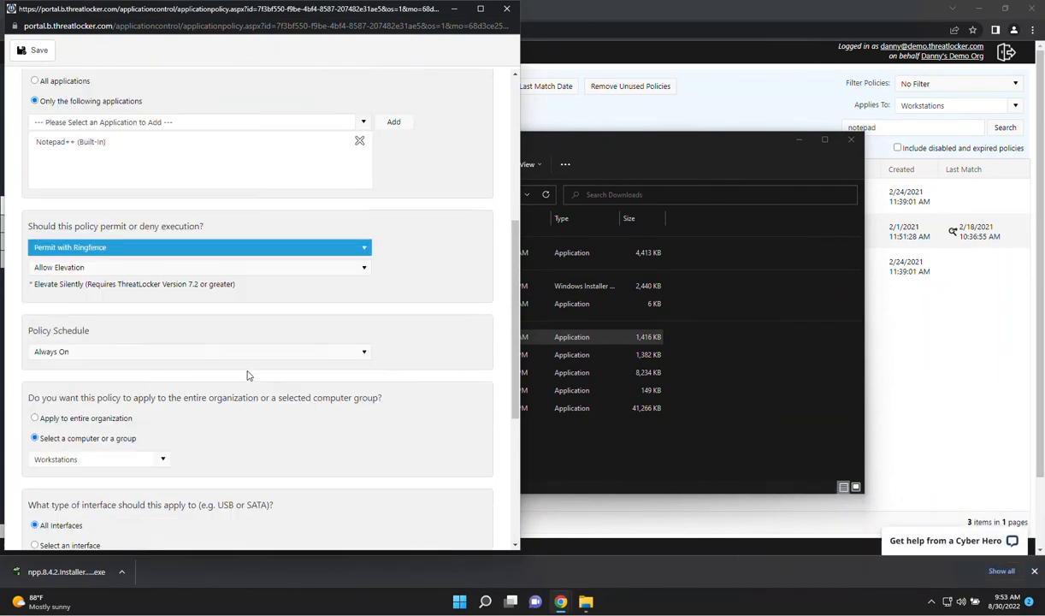
{"action": "scroll", "coordinate": [248, 375], "scroll_direction": "up", "scroll_amount": 2}
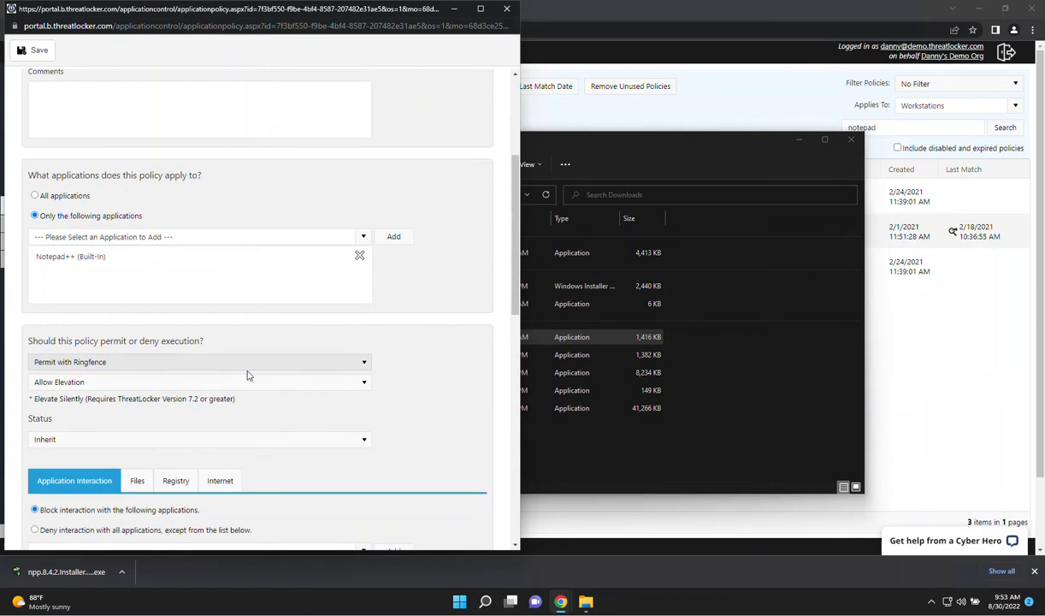
{"action": "scroll", "coordinate": [261, 429], "scroll_direction": "down", "scroll_amount": 2}
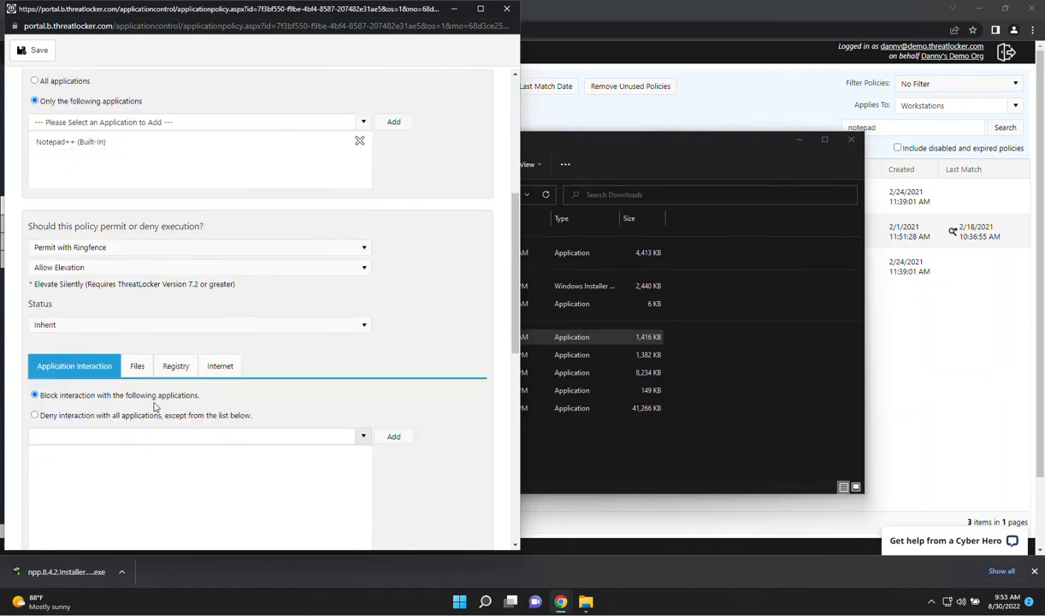
Try denying interaction with all applications except those listed, and close the Notepad++ policy without saving
{"action": "left_click", "coordinate": [89, 414]}
{"action": "left_click", "coordinate": [507, 8]}
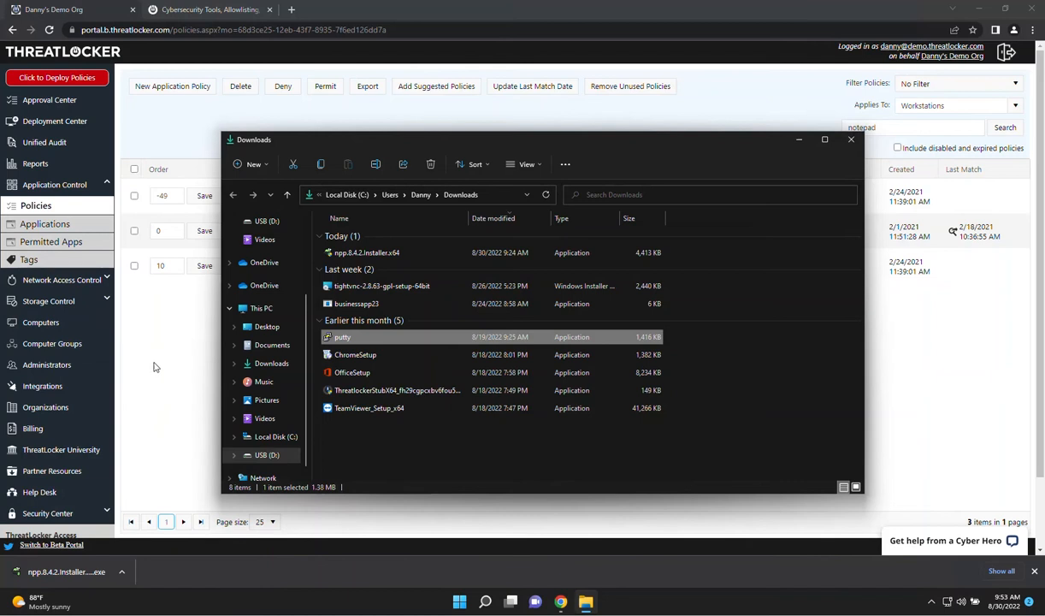
Show the storage control policies that apply to Workstations and examine the Deny USB Drives policy
{"action": "left_click", "coordinate": [49, 301]}
{"action": "left_click", "coordinate": [30, 320]}
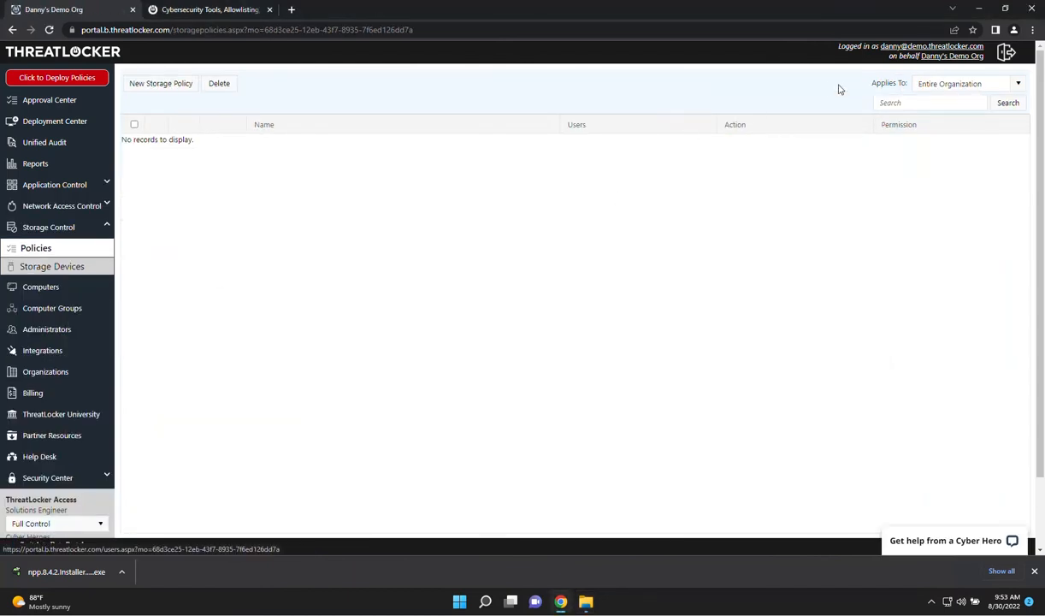
{"action": "left_click", "coordinate": [941, 84]}
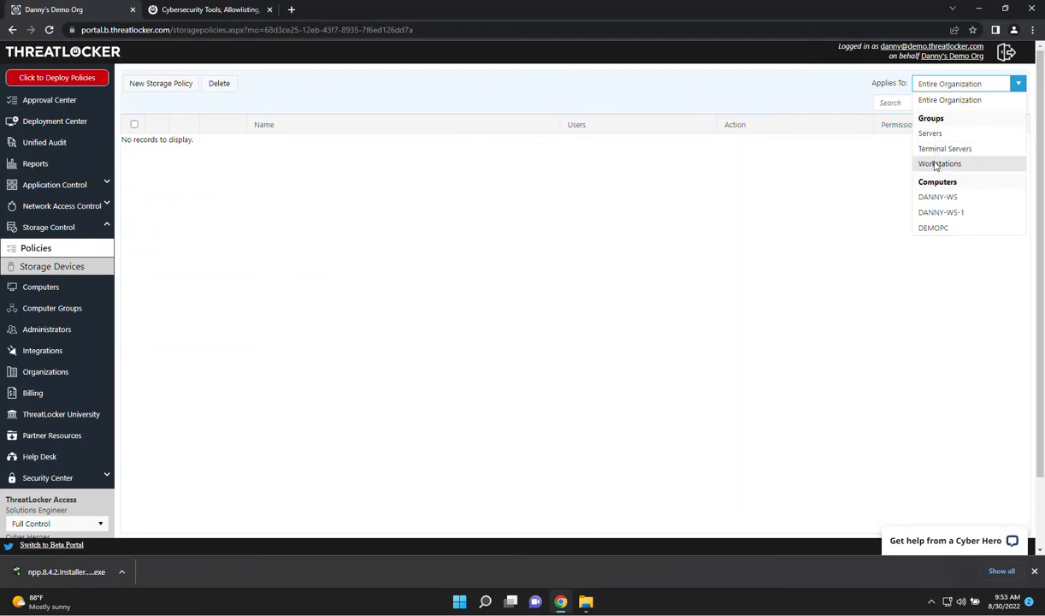
{"action": "left_click", "coordinate": [939, 163]}
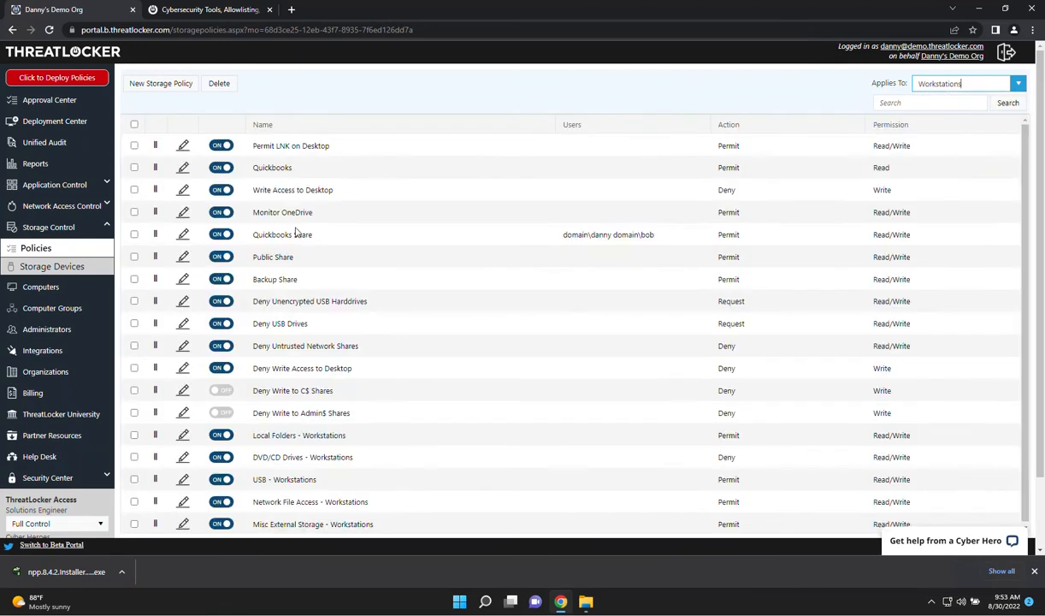
{"action": "left_click", "coordinate": [180, 322]}
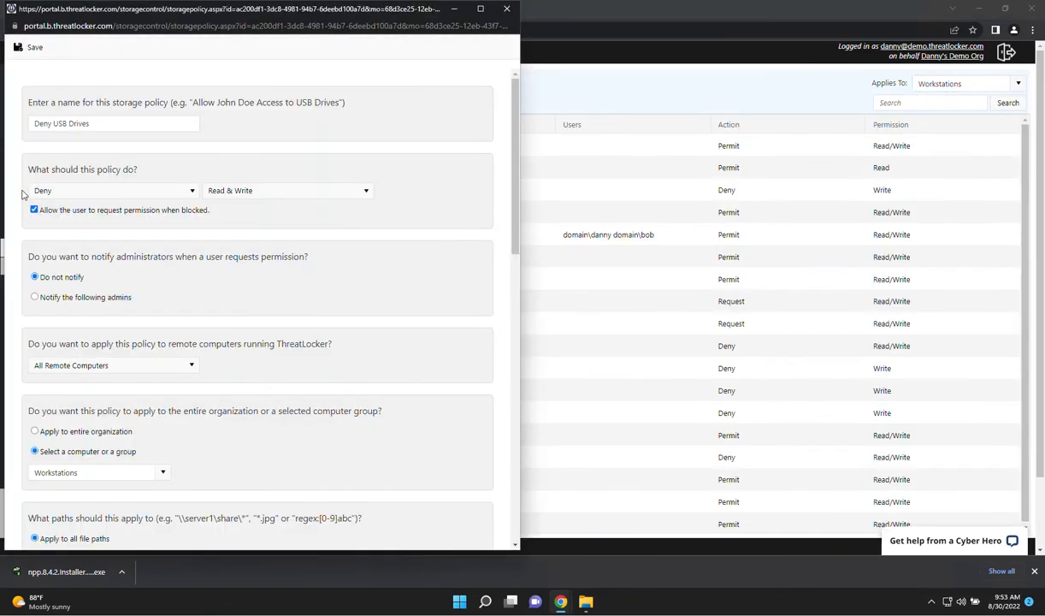
{"action": "scroll", "coordinate": [363, 254], "scroll_direction": "down", "scroll_amount": 2}
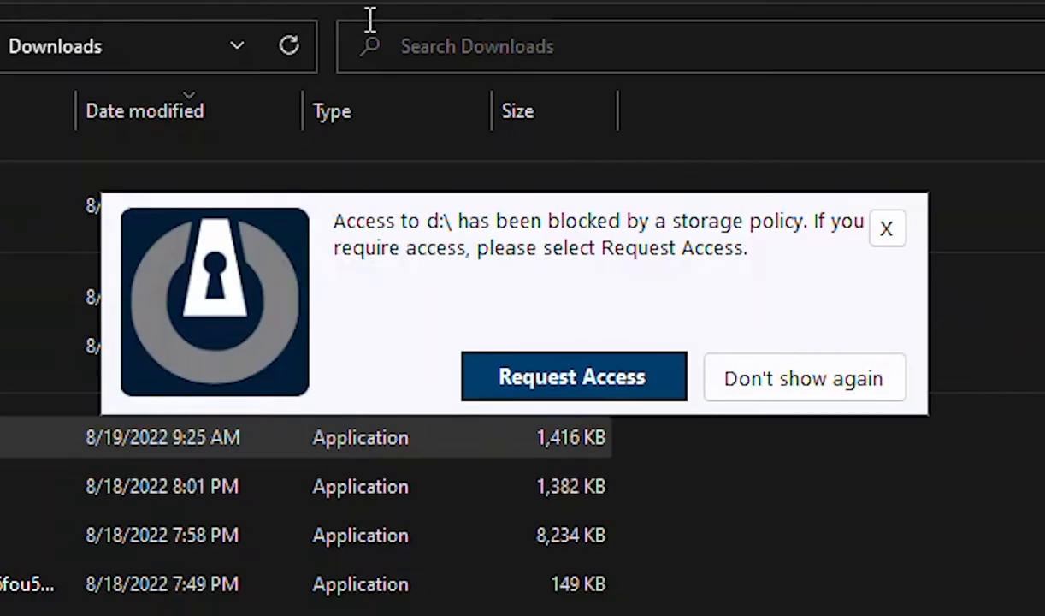
Open the storage access request for the blocked d:\ drive and close it without sending
{"action": "left_click", "coordinate": [589, 386]}
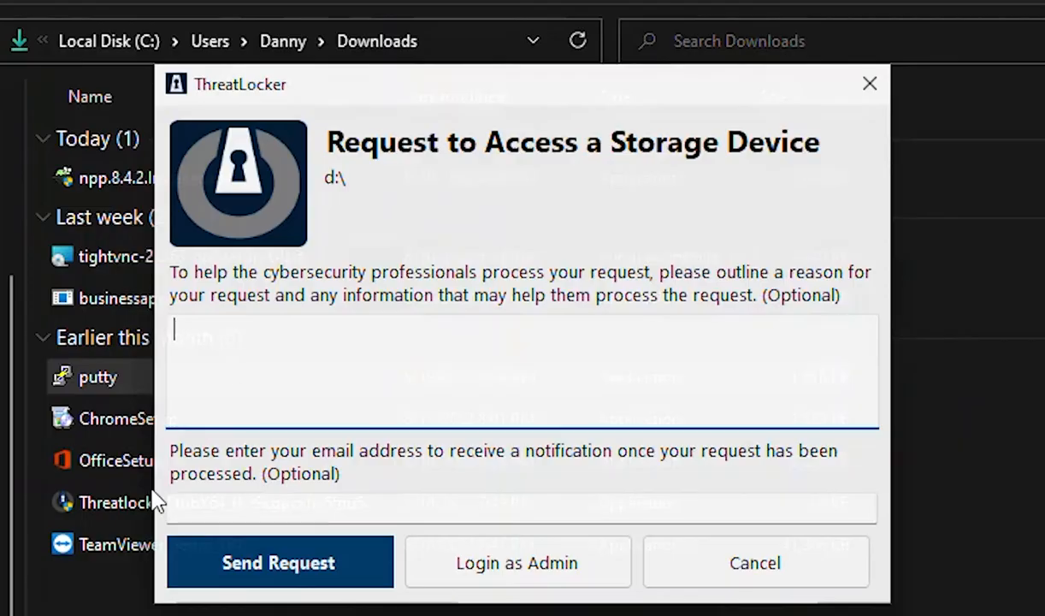
{"action": "left_click", "coordinate": [427, 420]}
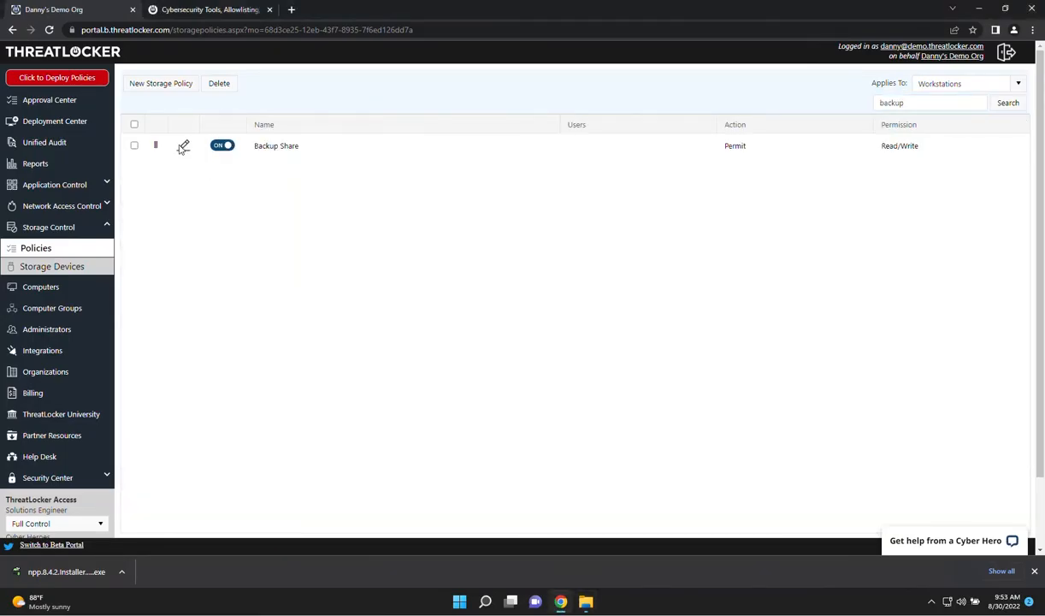
Open the Backup Share storage policy, examine its file paths and the programs it applies to, and close it
{"action": "left_click", "coordinate": [182, 146]}
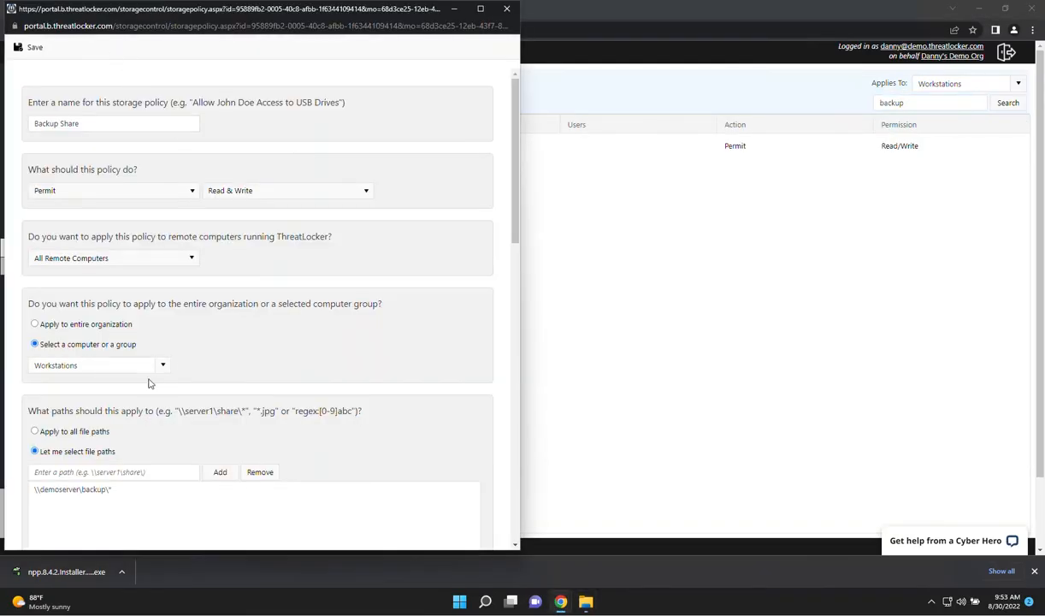
{"action": "scroll", "coordinate": [144, 420], "scroll_direction": "down", "scroll_amount": 2}
{"action": "left_click", "coordinate": [97, 322]}
{"action": "scroll", "coordinate": [217, 379], "scroll_direction": "down", "scroll_amount": 3}
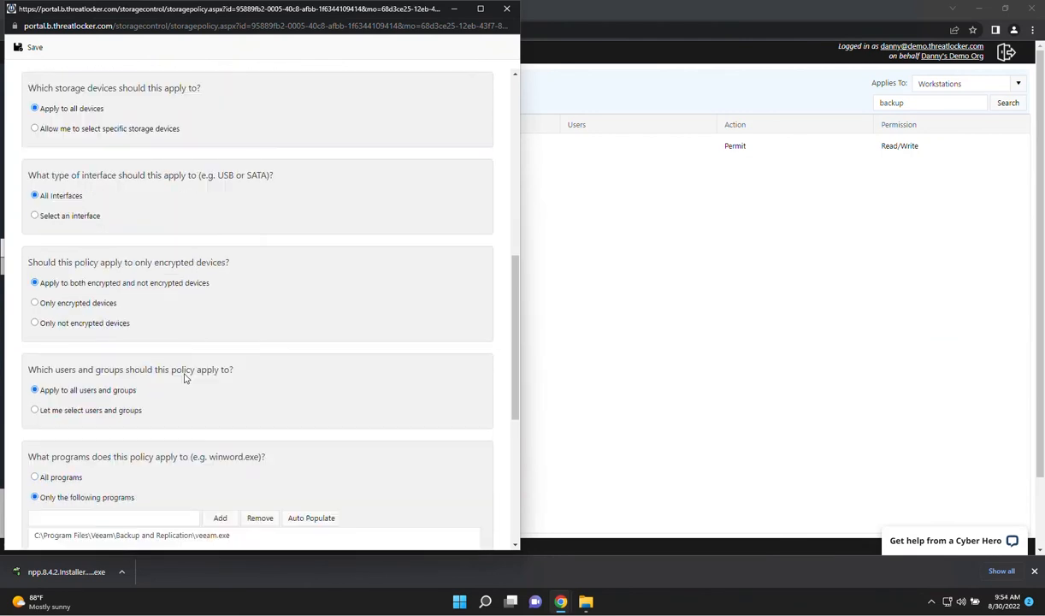
{"action": "scroll", "coordinate": [178, 372], "scroll_direction": "down", "scroll_amount": 3}
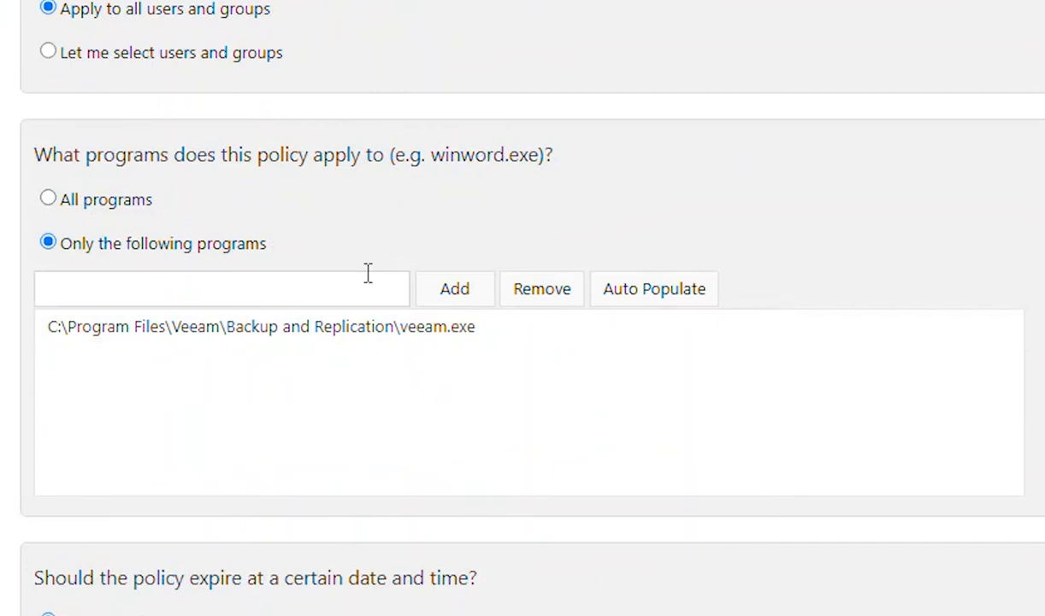
{"action": "left_click", "coordinate": [357, 341]}
{"action": "left_click", "coordinate": [507, 10]}
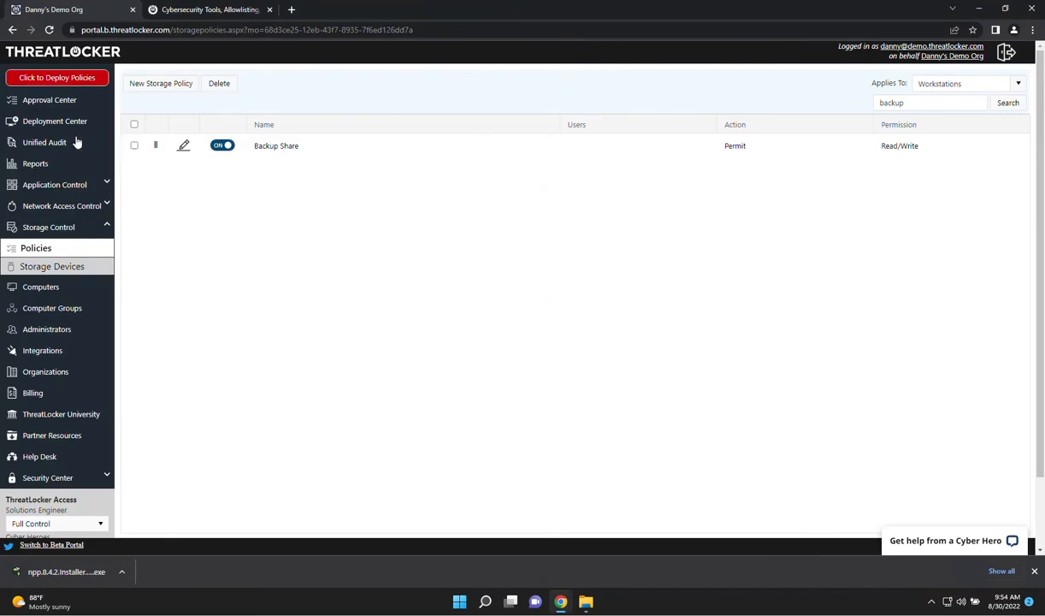
Search the unified audit for the path "*custom file*" from 8/29/2022 and inspect a matching record
{"action": "left_click", "coordinate": [48, 144]}
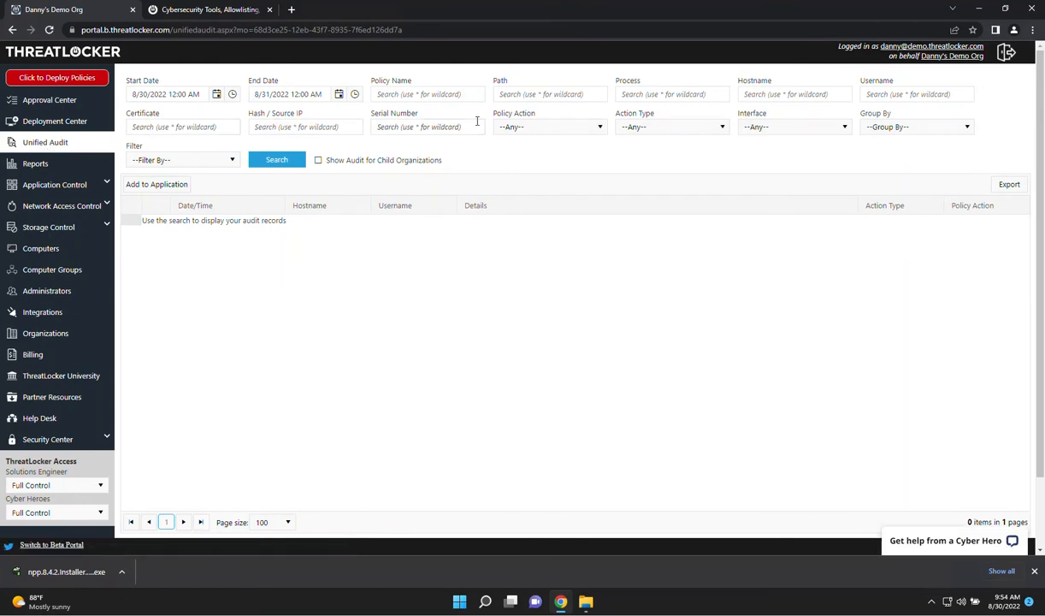
{"action": "left_click", "coordinate": [533, 95]}
{"action": "type", "text": "*custom fi"}
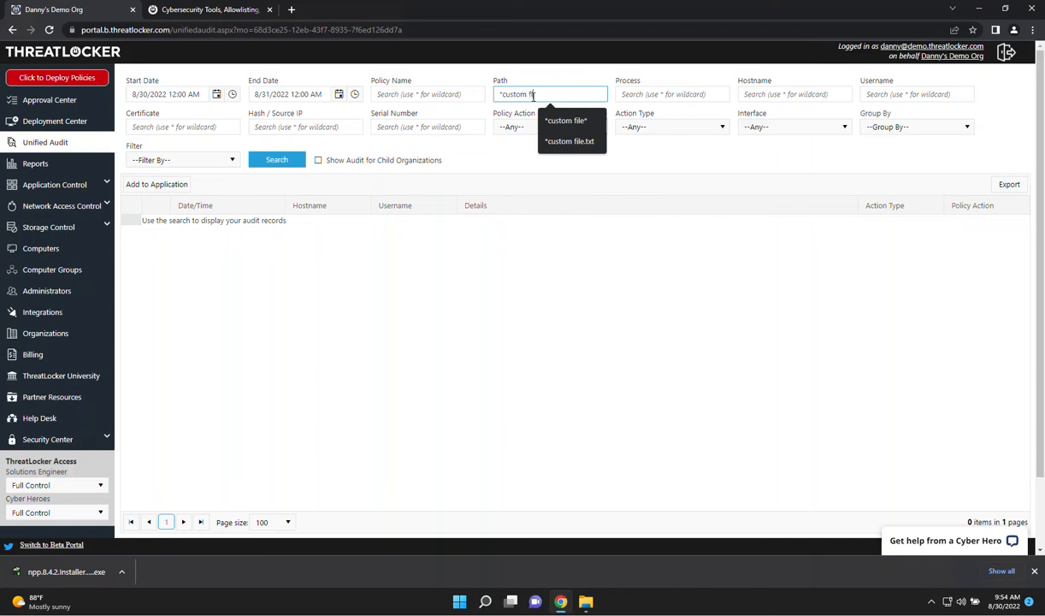
{"action": "type", "text": "le*"}
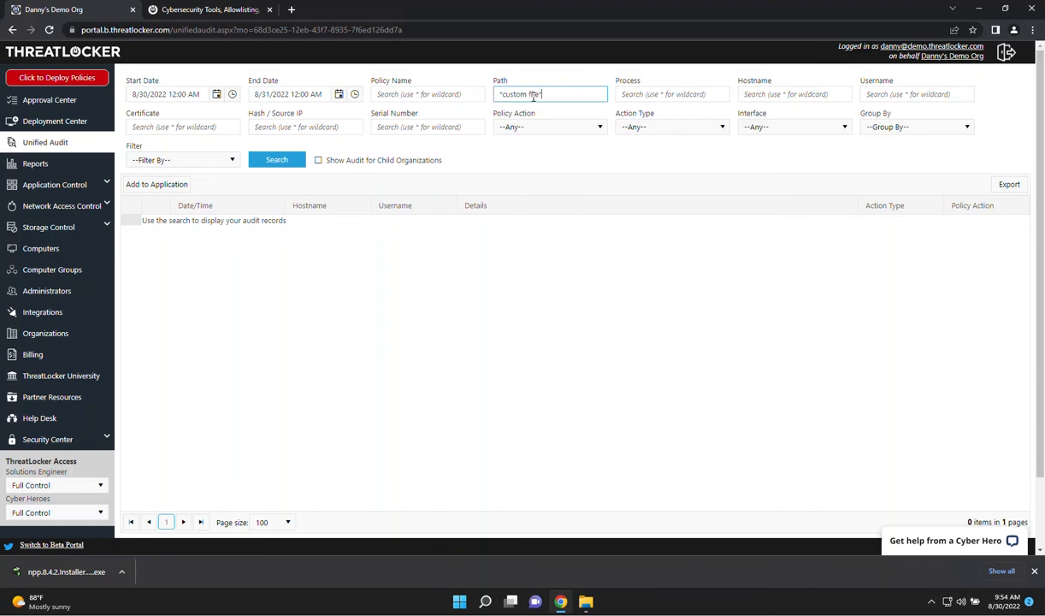
{"action": "left_click", "coordinate": [217, 94]}
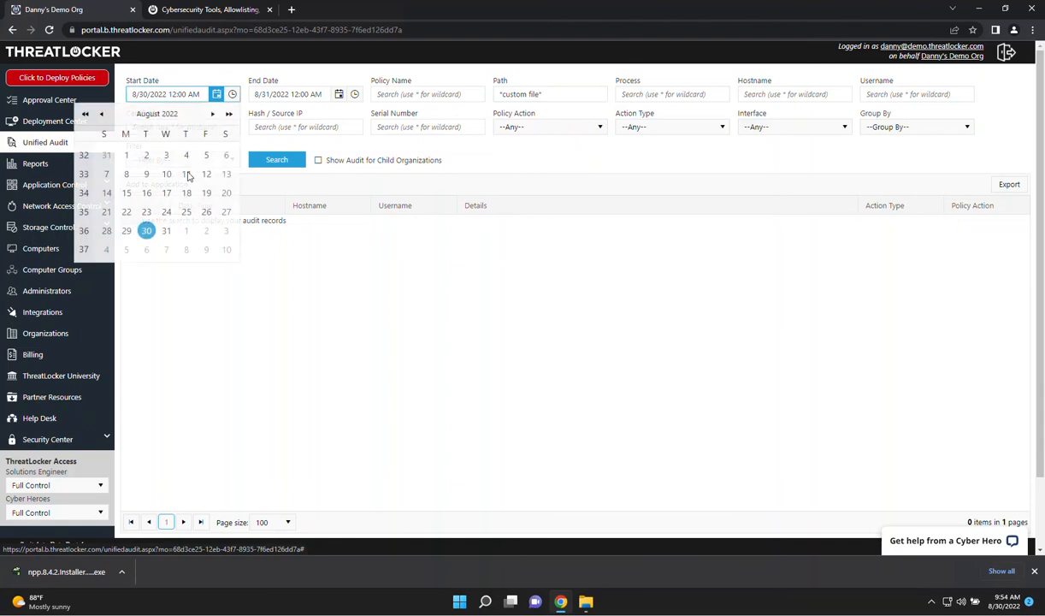
{"action": "left_click", "coordinate": [126, 231]}
{"action": "left_click", "coordinate": [272, 161]}
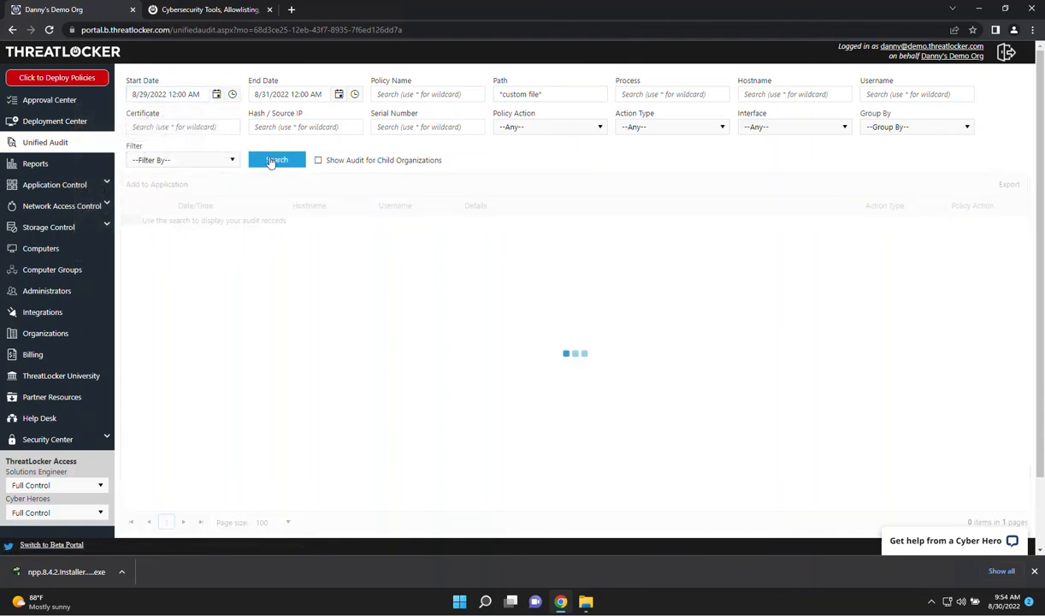
{"action": "left_click", "coordinate": [133, 230]}
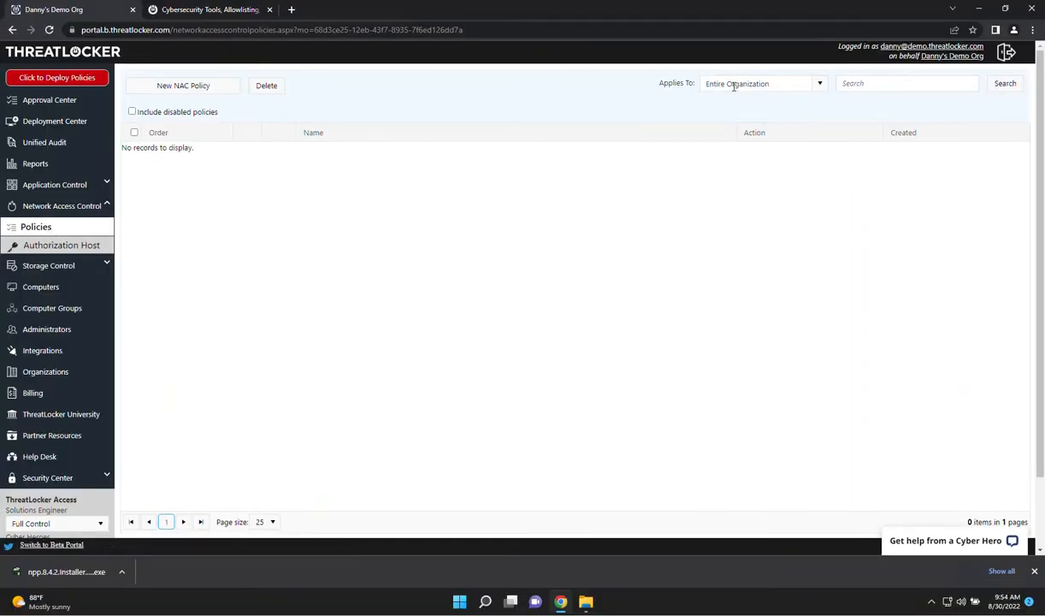
Show the network access control policies that apply to Workstations
{"action": "left_click", "coordinate": [736, 83]}
{"action": "left_click", "coordinate": [729, 163]}
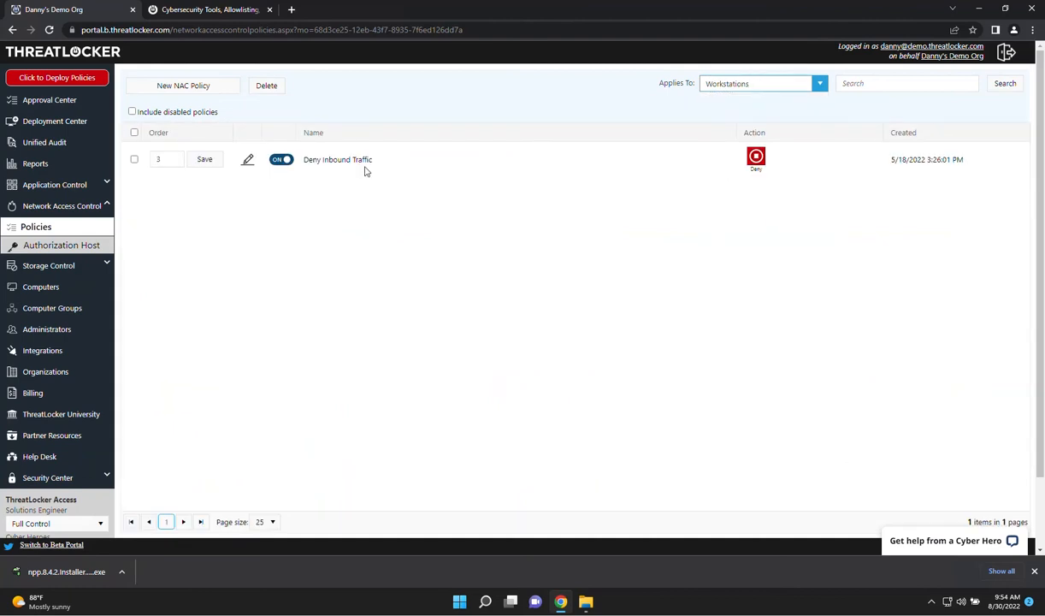
Search the unified audit for the Network action type with the start date set to 8/29/2022
{"action": "left_click", "coordinate": [41, 144]}
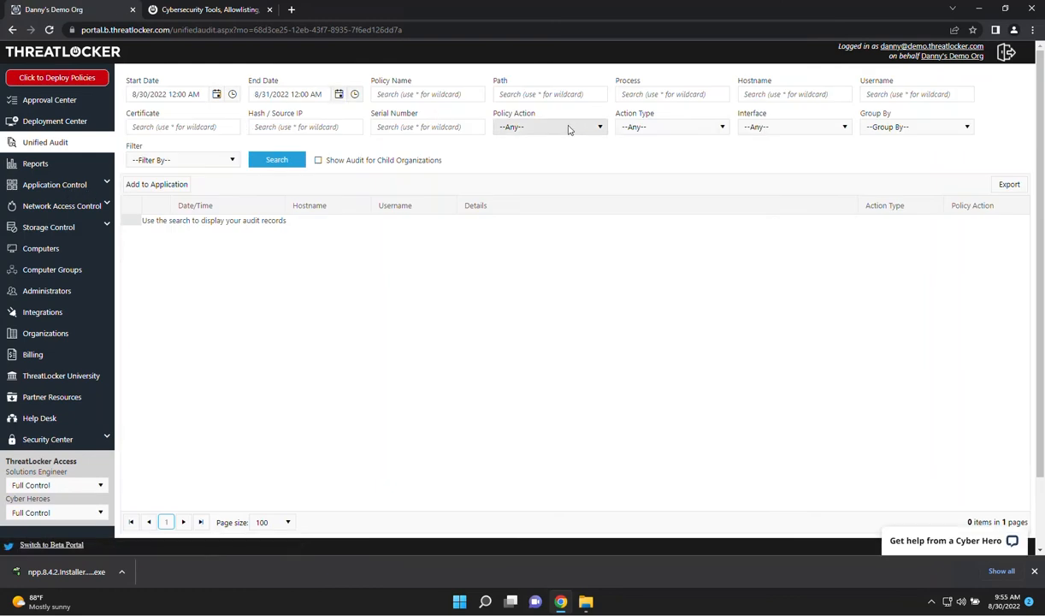
{"action": "left_click", "coordinate": [568, 128]}
{"action": "left_click", "coordinate": [665, 128]}
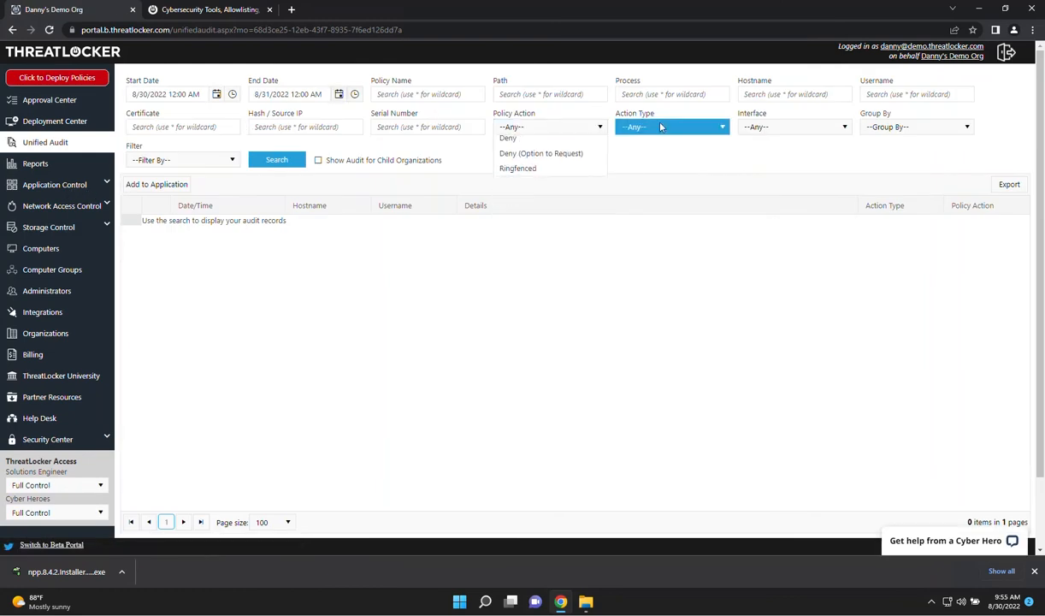
{"action": "left_click", "coordinate": [643, 191]}
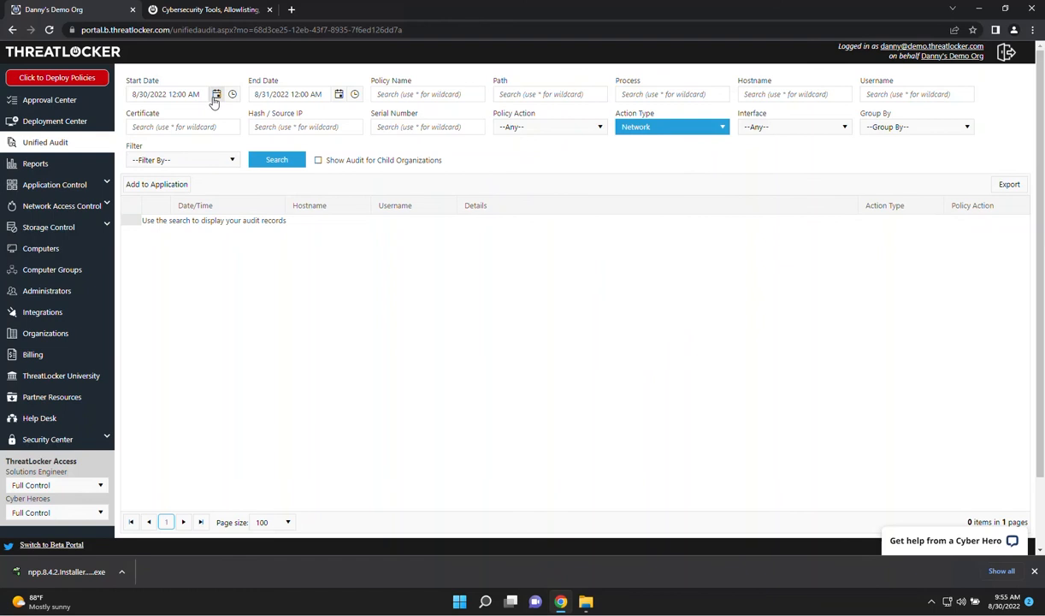
{"action": "left_click", "coordinate": [217, 94]}
{"action": "left_click", "coordinate": [126, 231]}
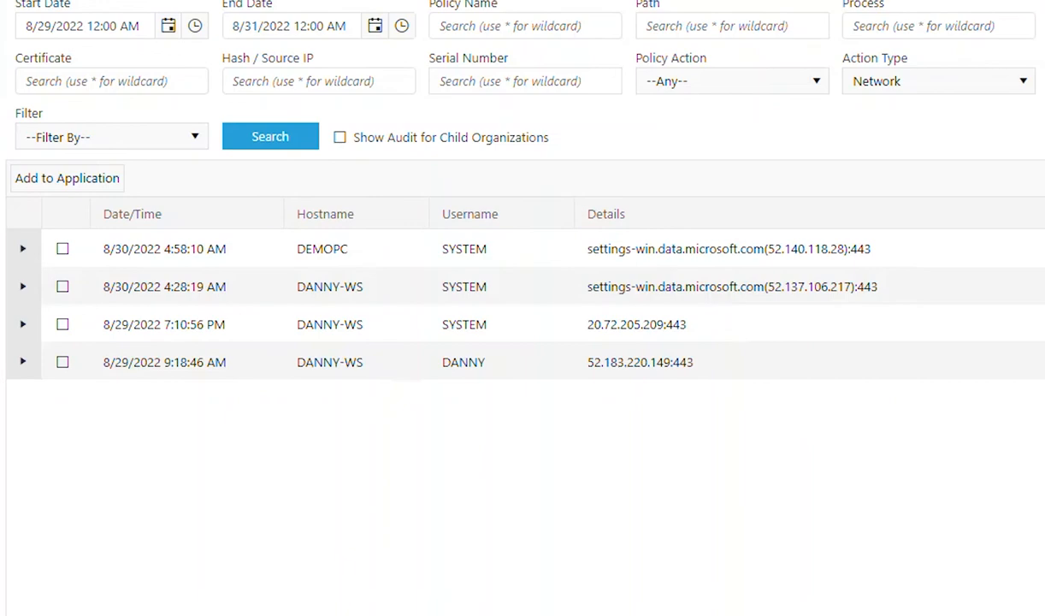
Return to the Workstations network access control policies and highlight the Deny Inbound Traffic policy name
{"action": "left_click", "coordinate": [34, 206]}
{"action": "left_click", "coordinate": [16, 227]}
{"action": "left_click", "coordinate": [768, 82]}
{"action": "left_click", "coordinate": [739, 163]}
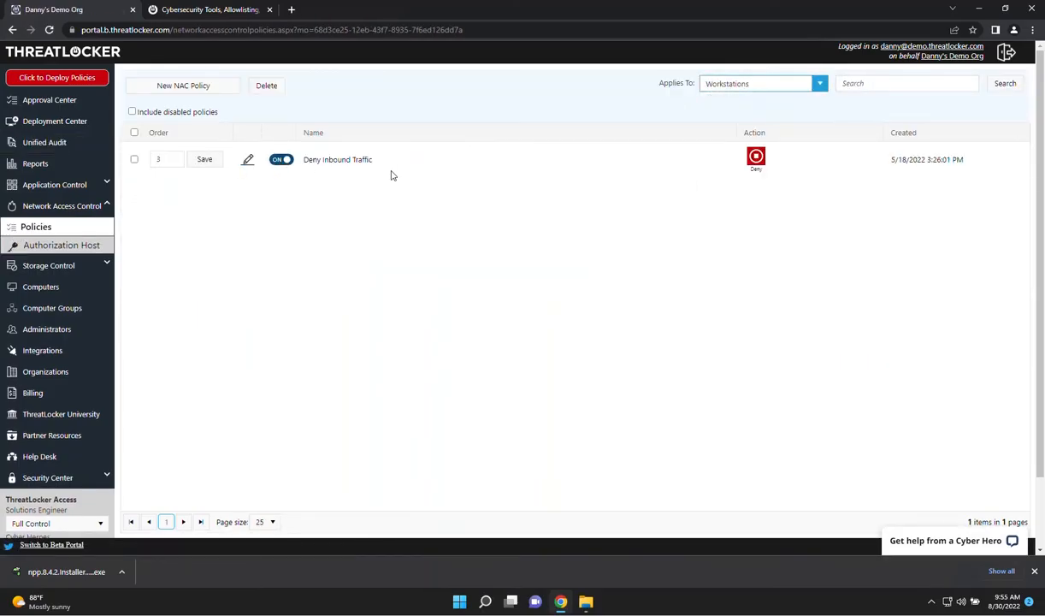
{"action": "left_click_drag", "start_coordinate": [385, 164], "coordinate": [305, 166]}
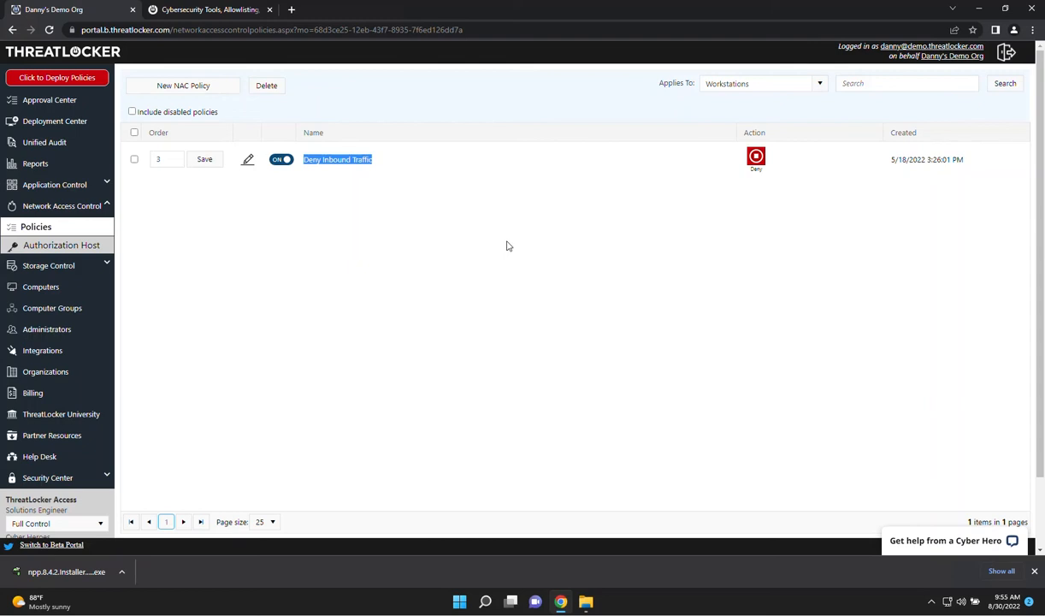
List the Servers network access control policies including disabled ones, and enable the Permit File Server Traffic policy
{"action": "left_click", "coordinate": [753, 83]}
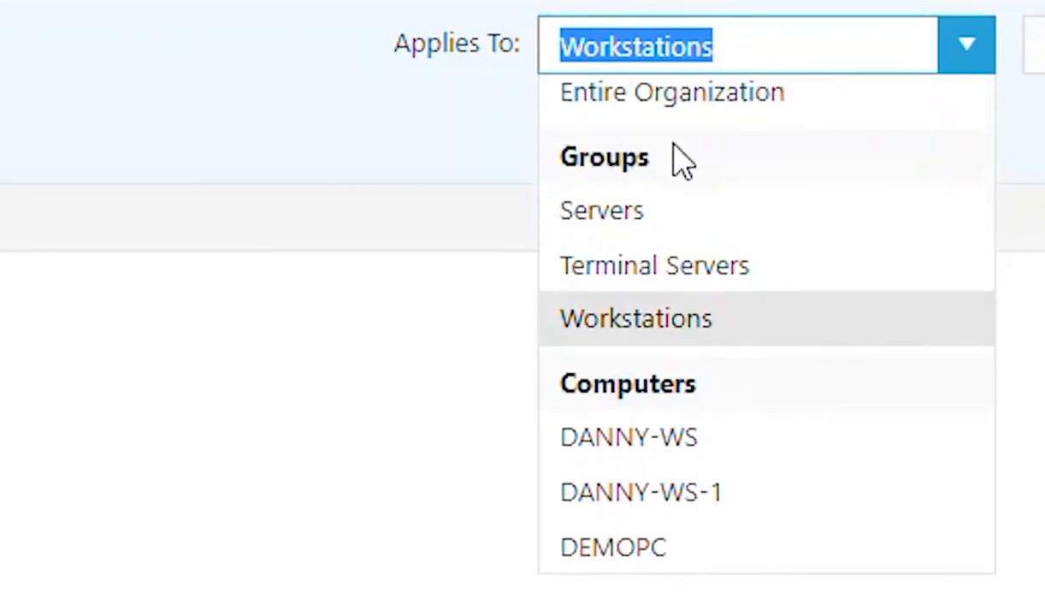
{"action": "left_click", "coordinate": [737, 135]}
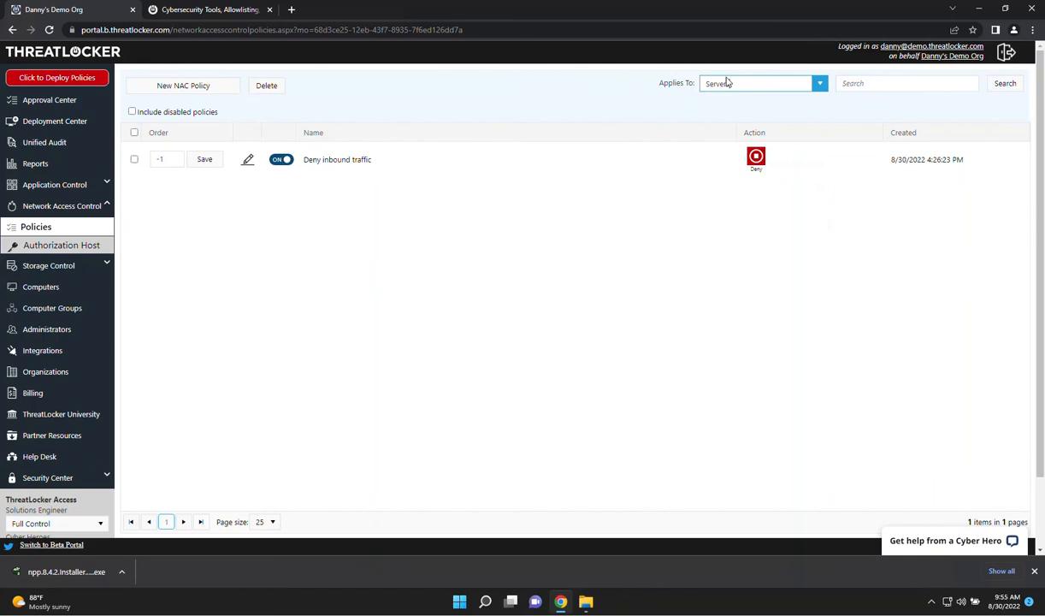
{"action": "double_click", "coordinate": [180, 112]}
{"action": "left_click", "coordinate": [132, 112]}
{"action": "left_click", "coordinate": [282, 195]}
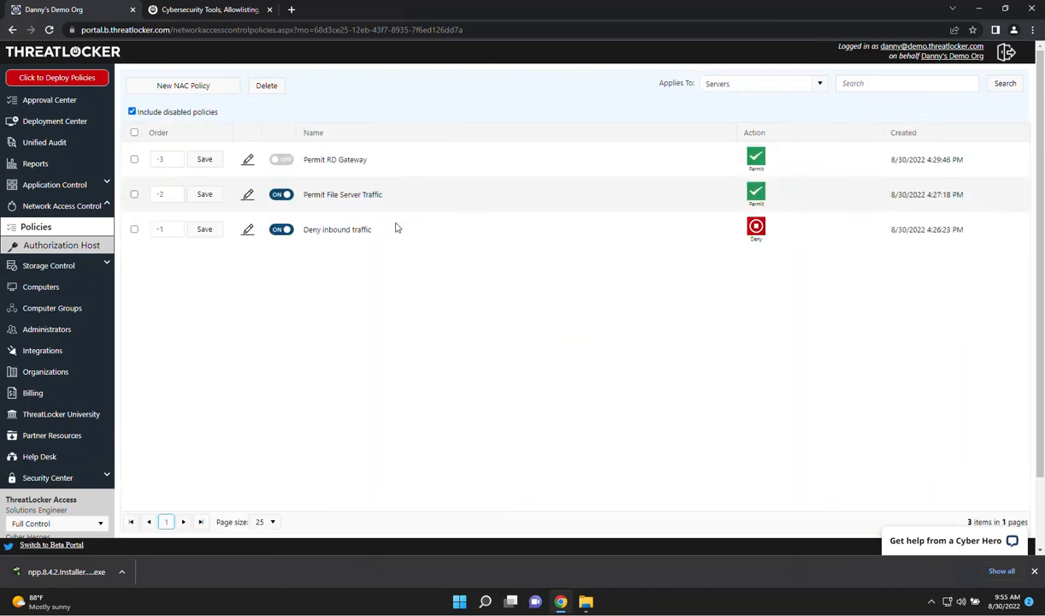
Open the Permit File Server Traffic policy, examine its target group and selected source locations, and close it
{"action": "left_click", "coordinate": [248, 195]}
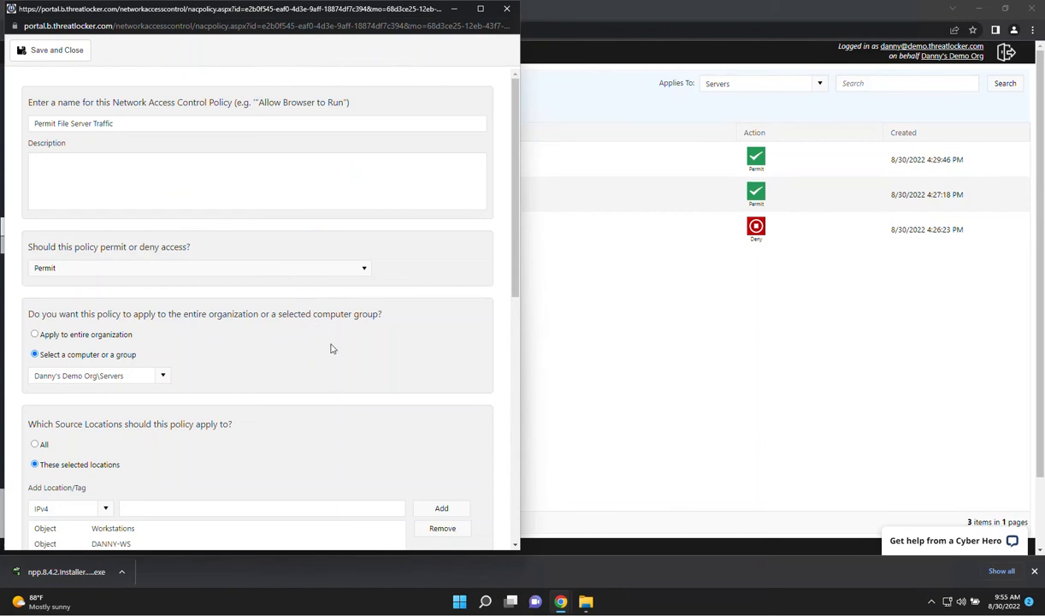
{"action": "scroll", "coordinate": [333, 349], "scroll_direction": "down", "scroll_amount": 1}
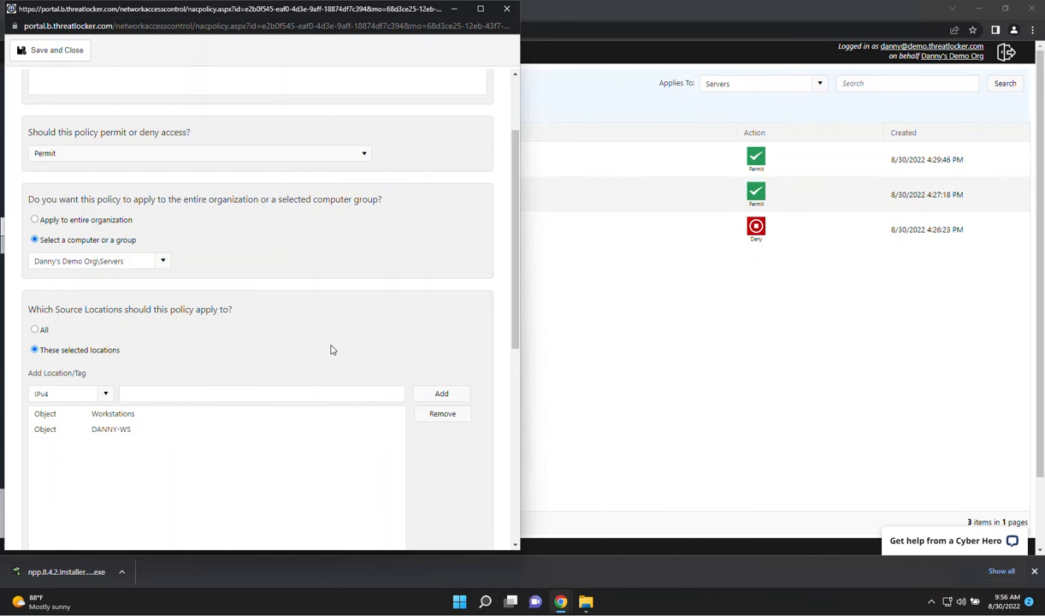
{"action": "scroll", "coordinate": [291, 295], "scroll_direction": "up", "scroll_amount": 3}
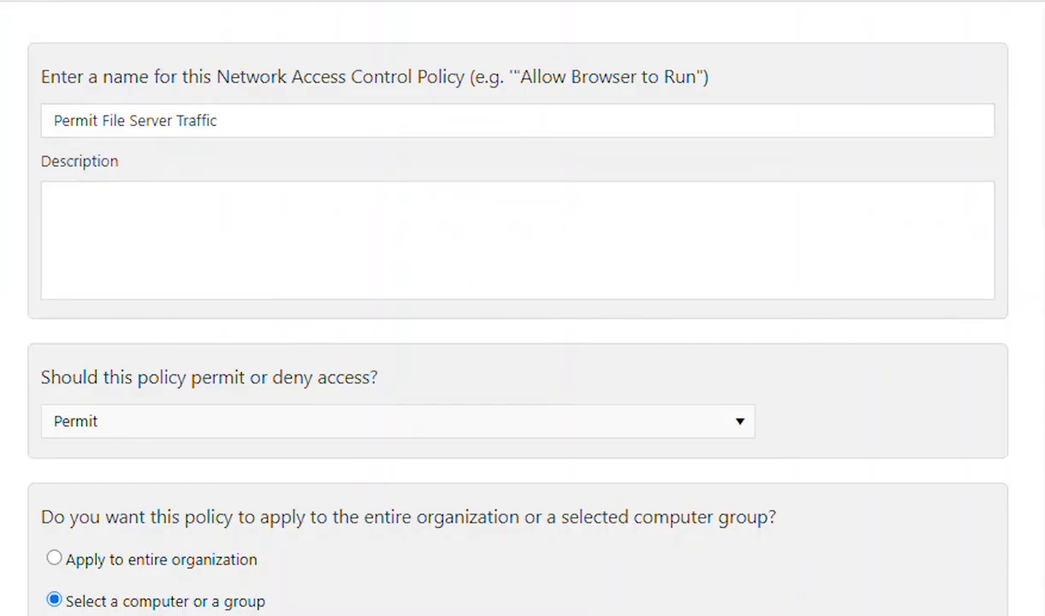
{"action": "scroll", "coordinate": [514, 342], "scroll_direction": "down", "scroll_amount": 5}
{"action": "left_click", "coordinate": [179, 487]}
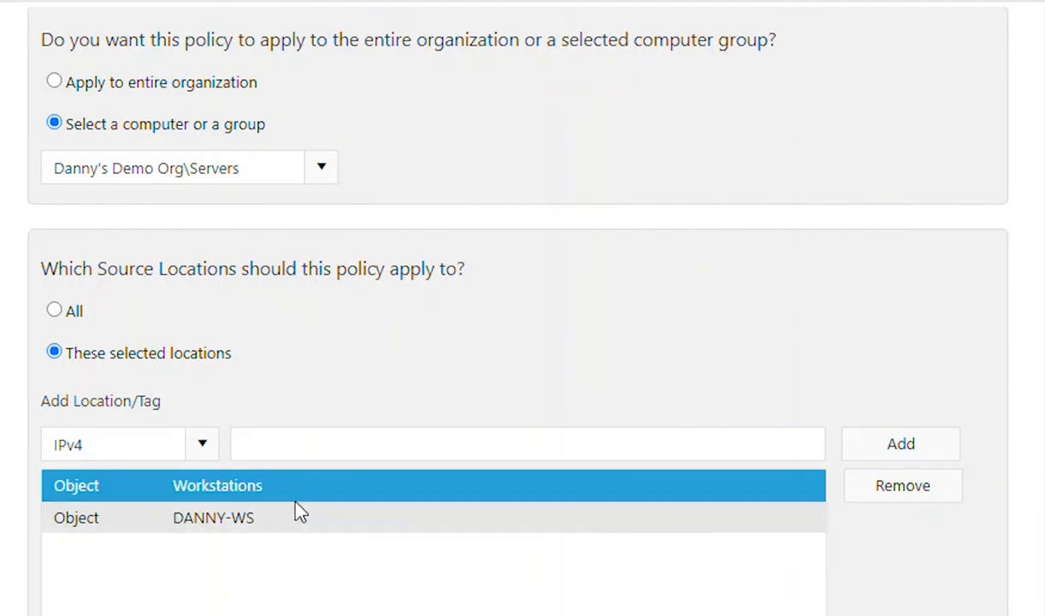
{"action": "left_click", "coordinate": [254, 529]}
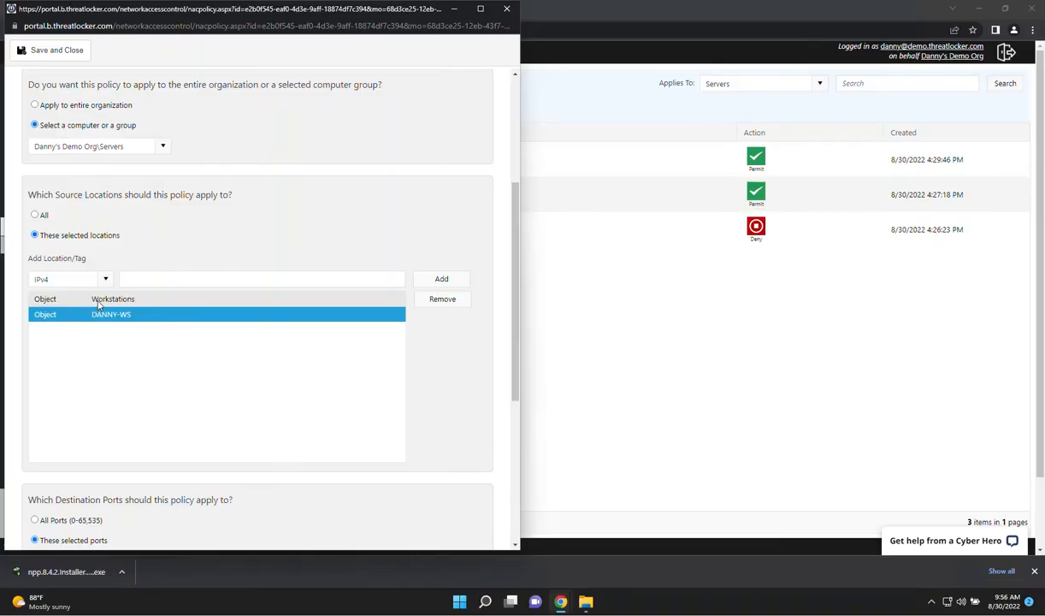
{"action": "left_click", "coordinate": [507, 8]}
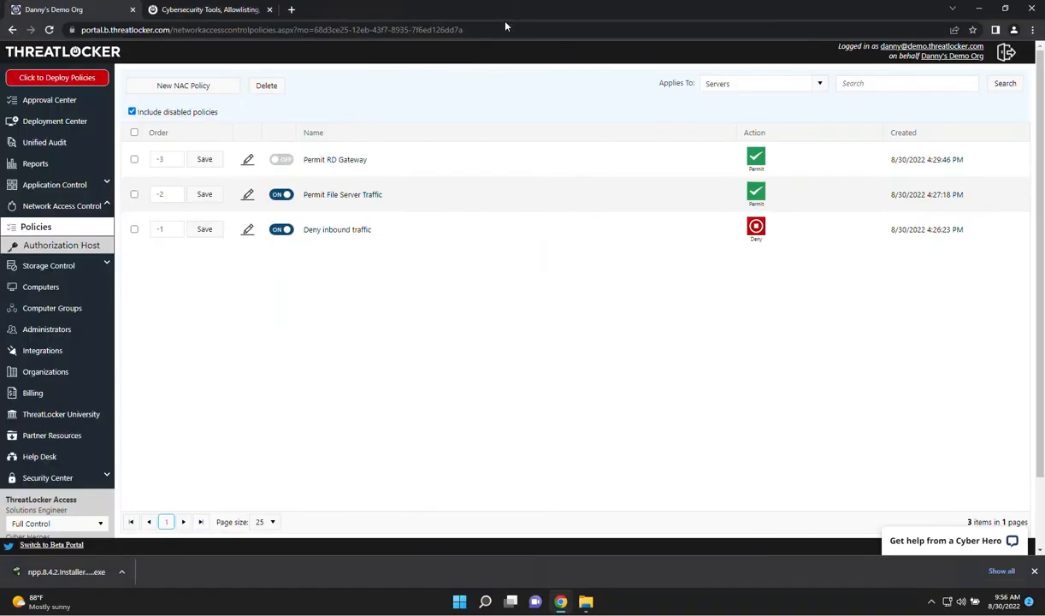
Enable the Permit RD Gateway policy for Servers
{"action": "left_click", "coordinate": [270, 162]}
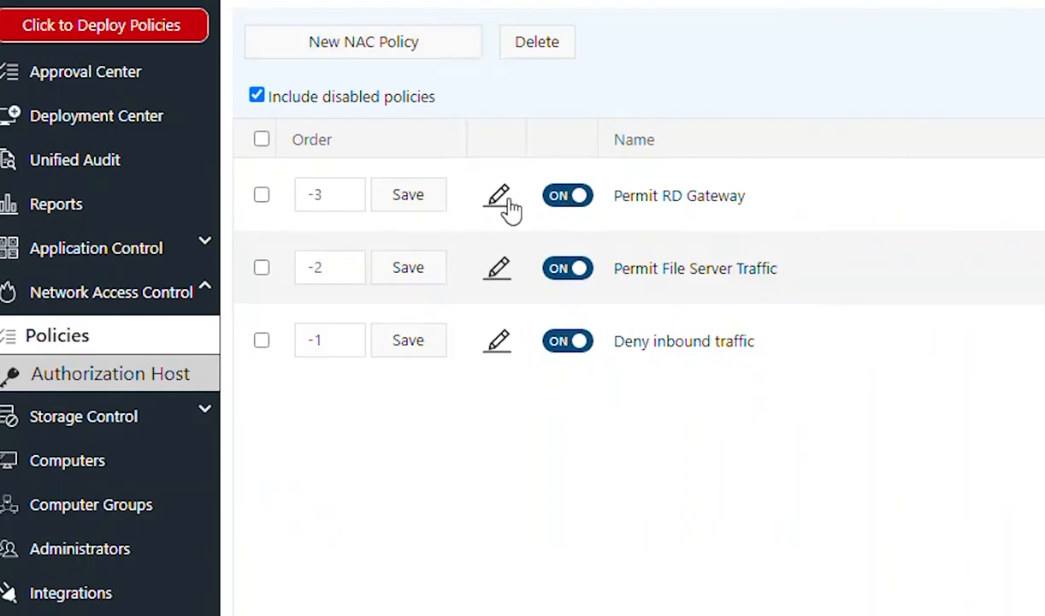
Open the Permit RD Gateway policy, examine its destination ports, destination locations and selected source locations, and close it
{"action": "left_click", "coordinate": [505, 203]}
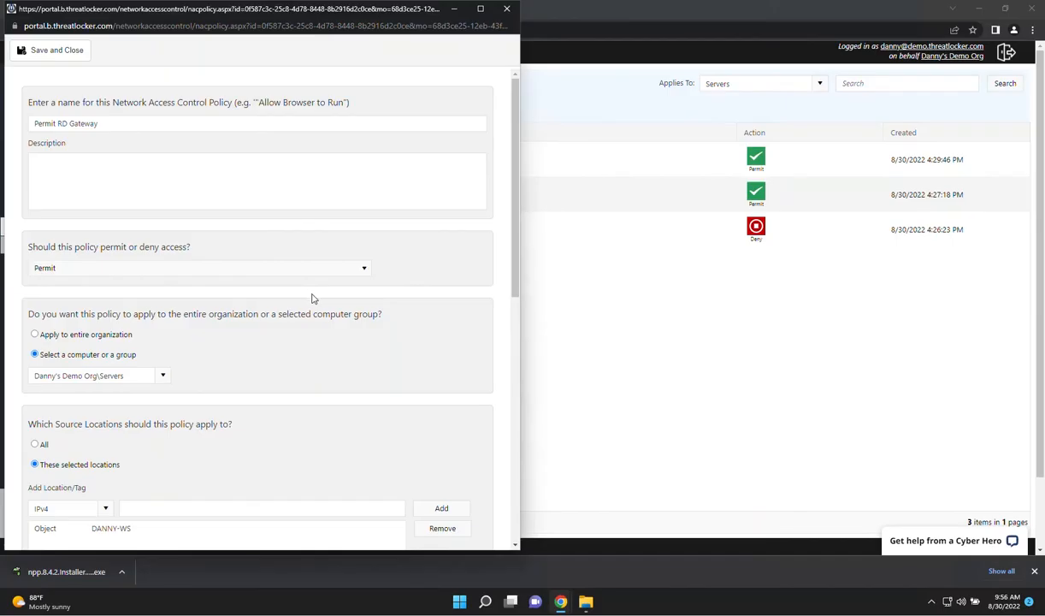
{"action": "scroll", "coordinate": [309, 297], "scroll_direction": "down", "scroll_amount": 1}
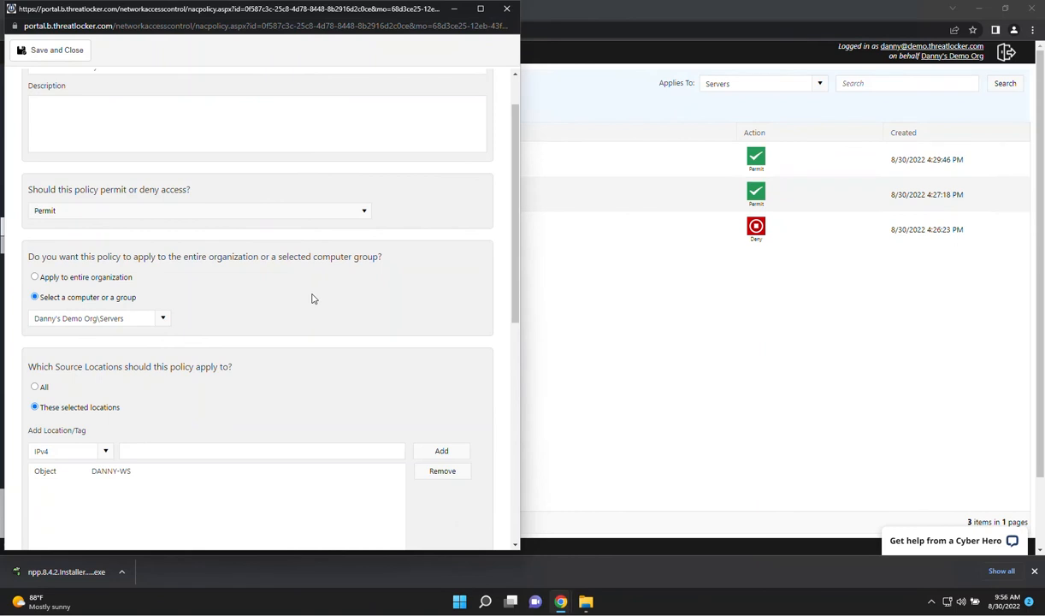
{"action": "scroll", "coordinate": [312, 297], "scroll_direction": "down", "scroll_amount": 4}
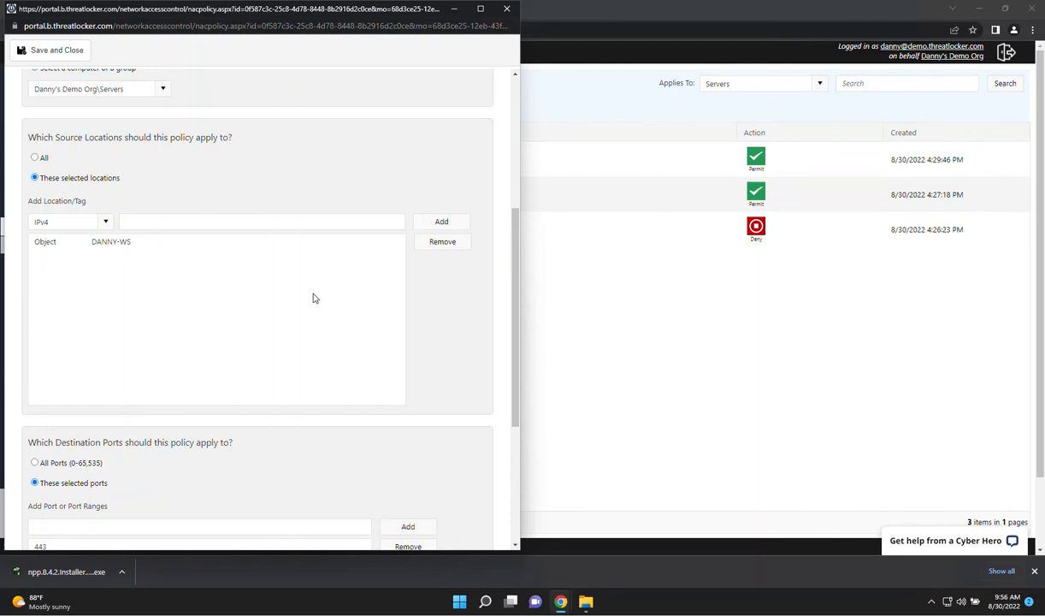
{"action": "scroll", "coordinate": [313, 298], "scroll_direction": "down", "scroll_amount": 3}
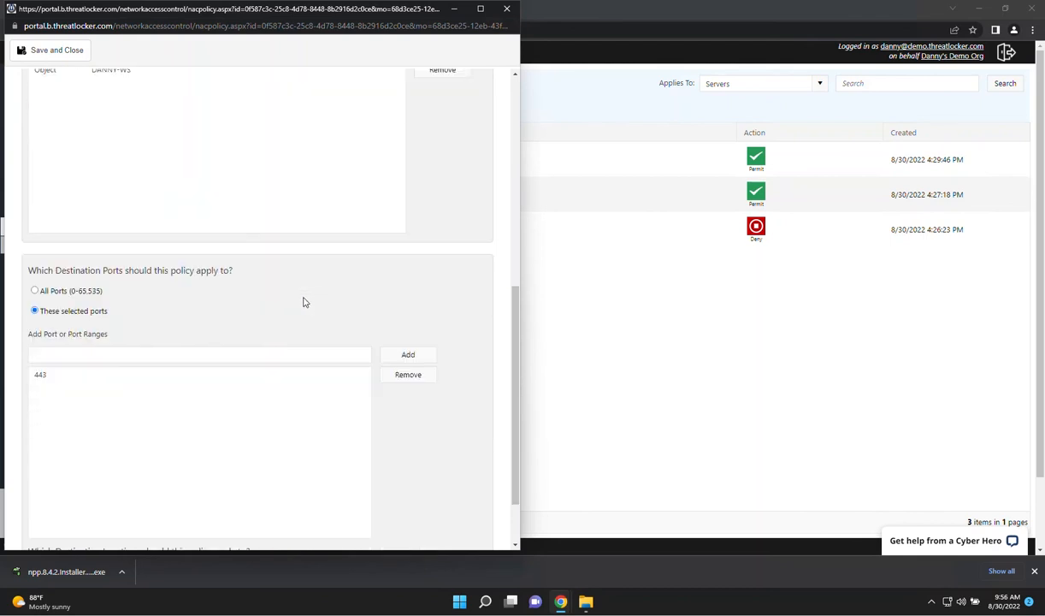
{"action": "left_click", "coordinate": [53, 377]}
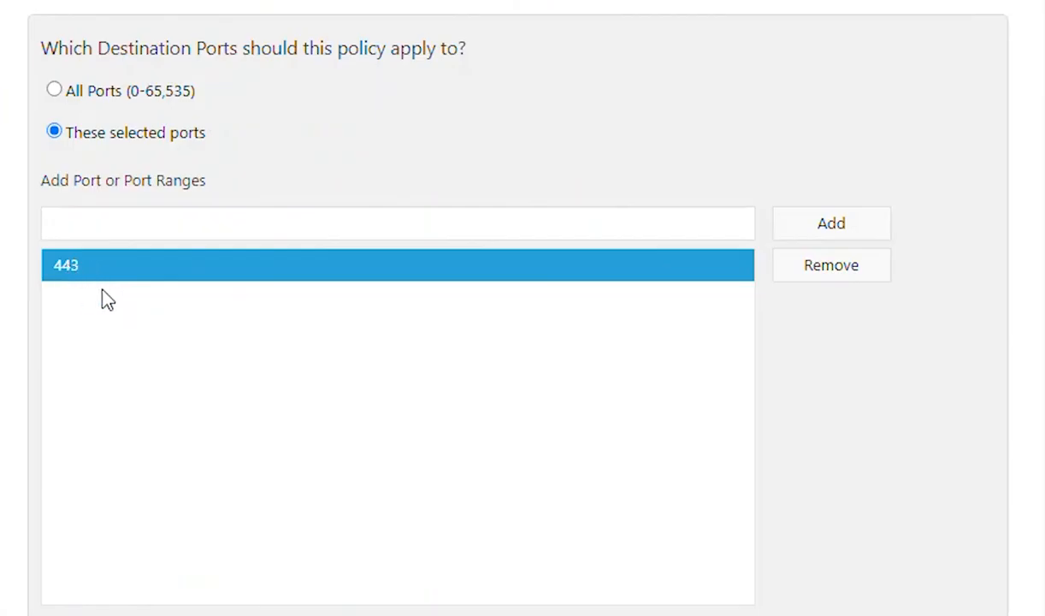
{"action": "scroll", "coordinate": [205, 351], "scroll_direction": "down", "scroll_amount": 2}
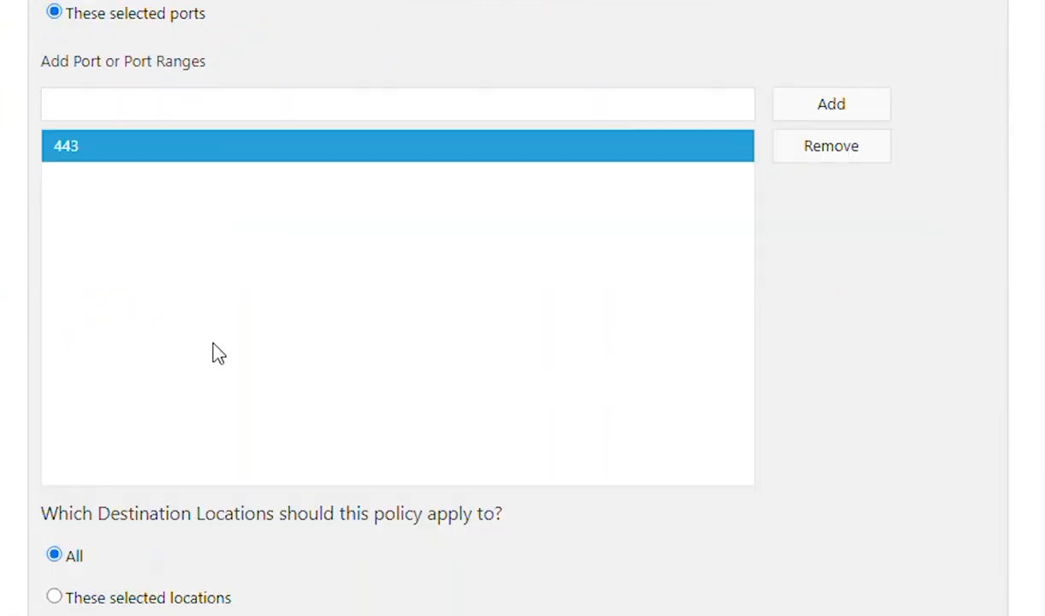
{"action": "scroll", "coordinate": [291, 325], "scroll_direction": "up", "scroll_amount": 8}
{"action": "left_click", "coordinate": [107, 186]}
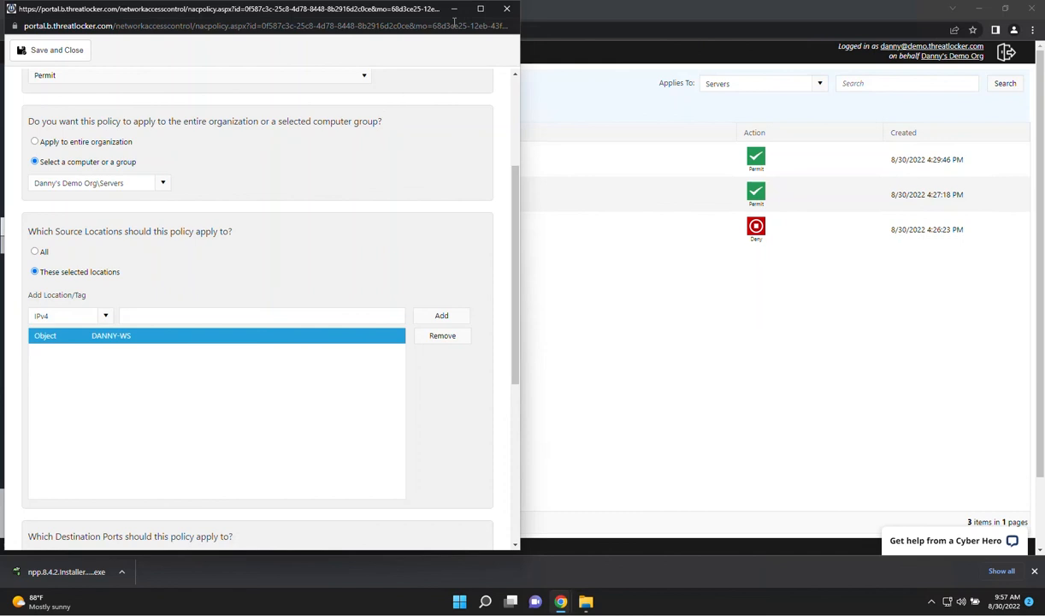
{"action": "left_click", "coordinate": [506, 9]}
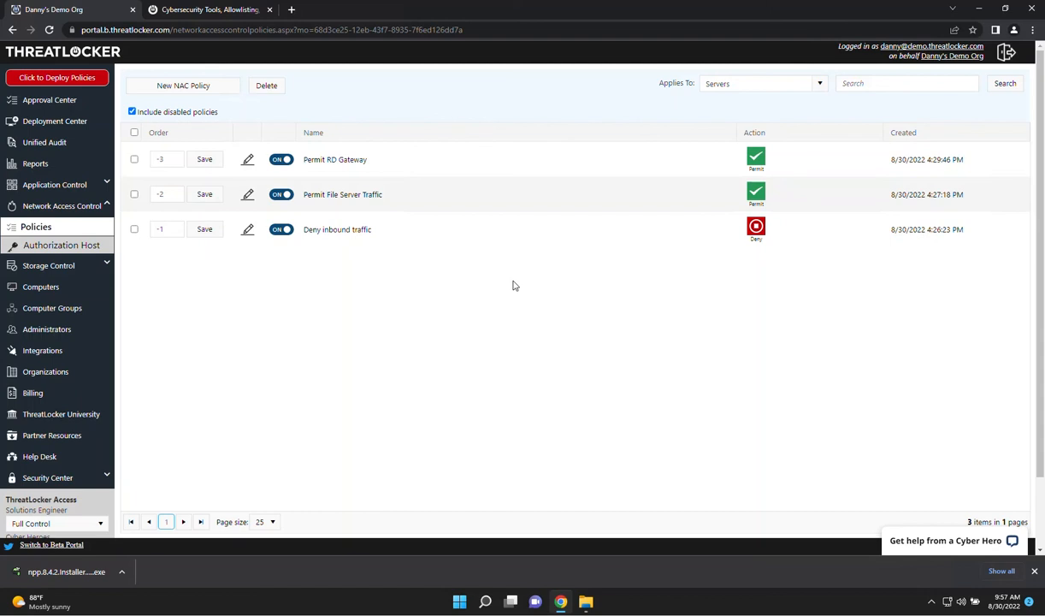
Switch to the threatlocker.com website and open the demo booking form
{"action": "left_click", "coordinate": [202, 9]}
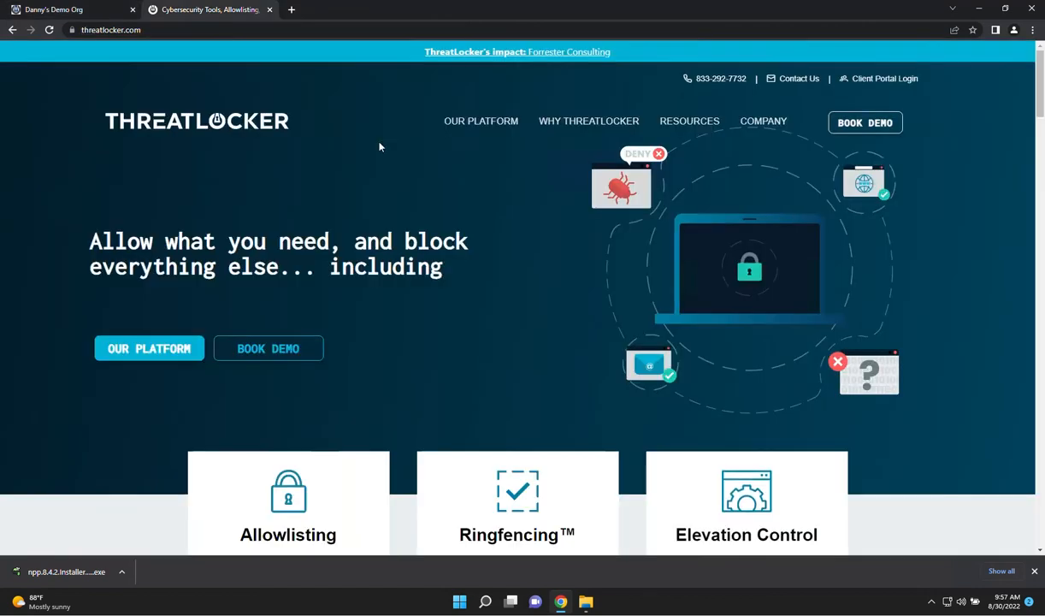
{"action": "left_click", "coordinate": [271, 355]}
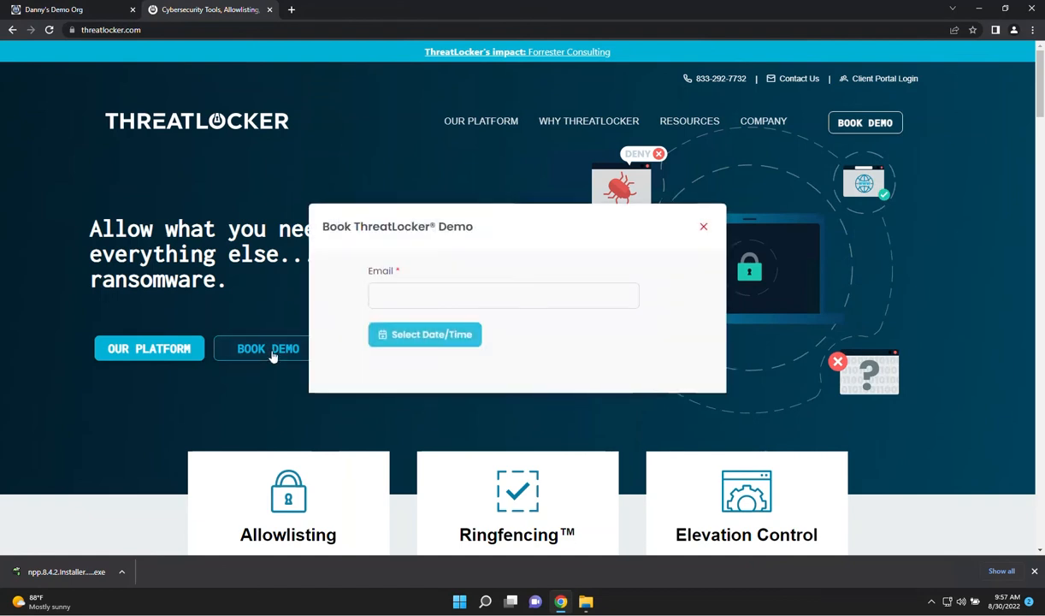